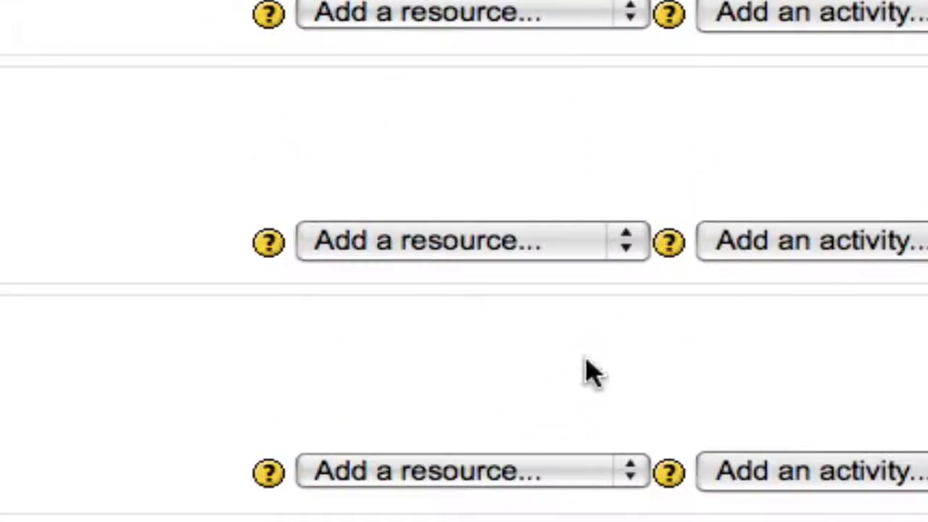
- Add a File resource to Topic 3 and name it "Syllabus"
left_click(623, 254)
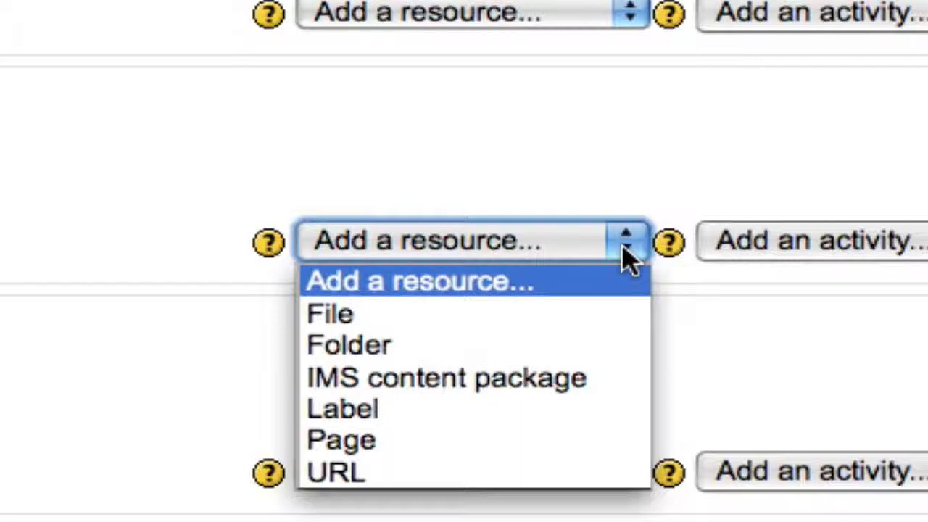
left_click(341, 319)
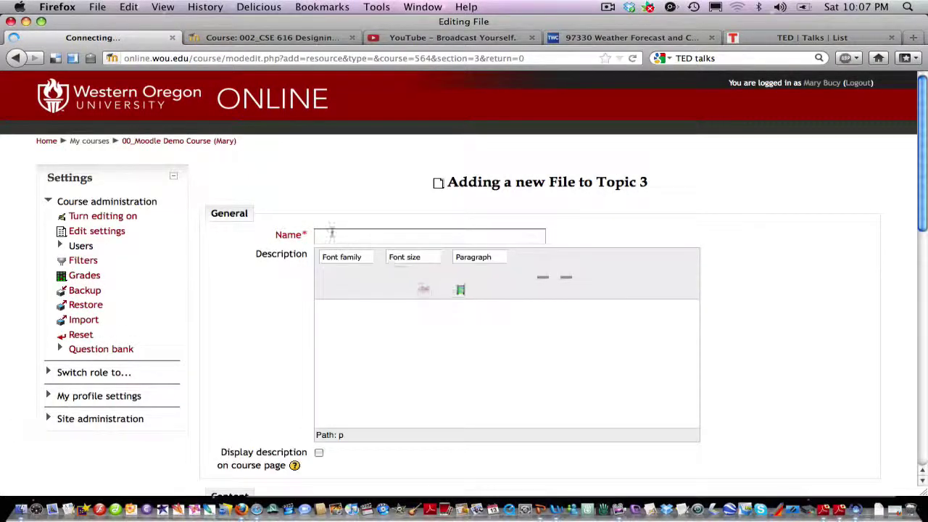
left_click(324, 237)
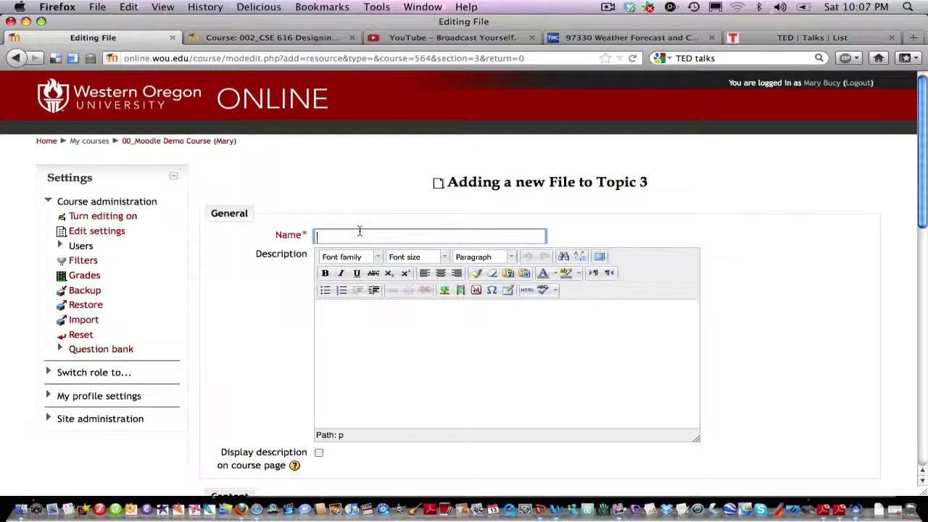
type("Syllabus")
- Upload CSE_616_syllabus_F10.doc from the CSE 616 folder as the content of the Syllabus resource
scroll(435, 339, "down", 3)
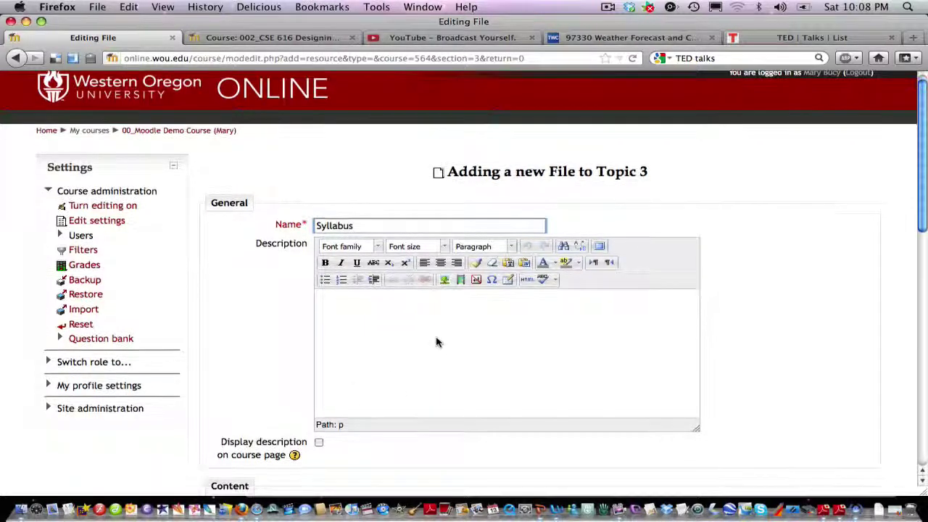
scroll(432, 338, "down", 2)
scroll(433, 334, "down", 3)
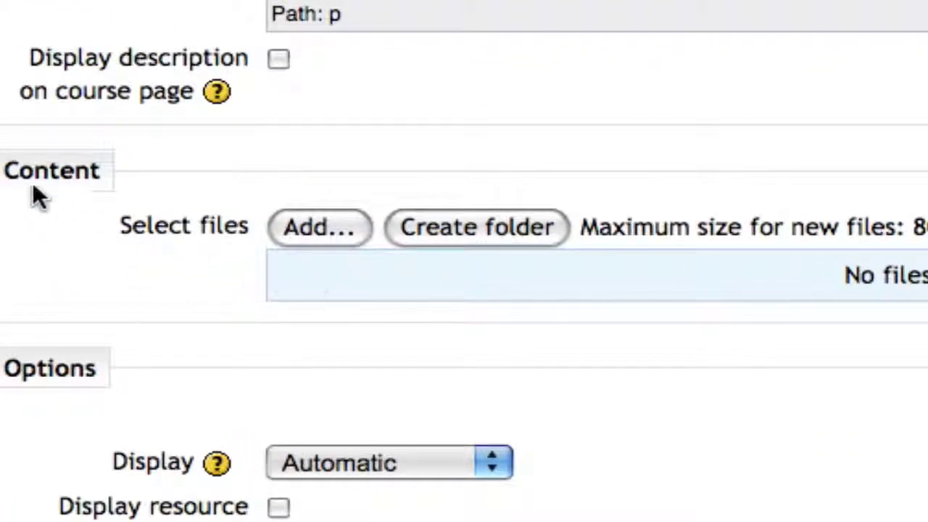
left_click(303, 226)
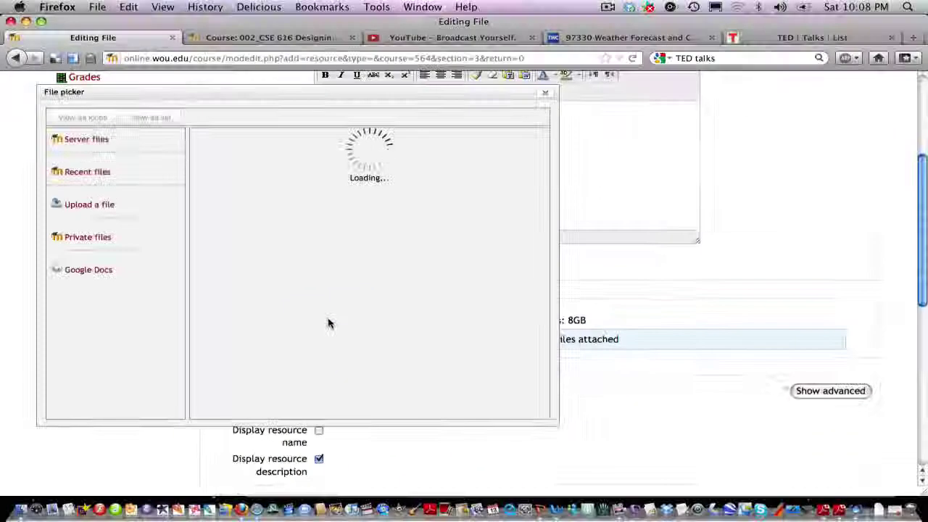
left_click(76, 206)
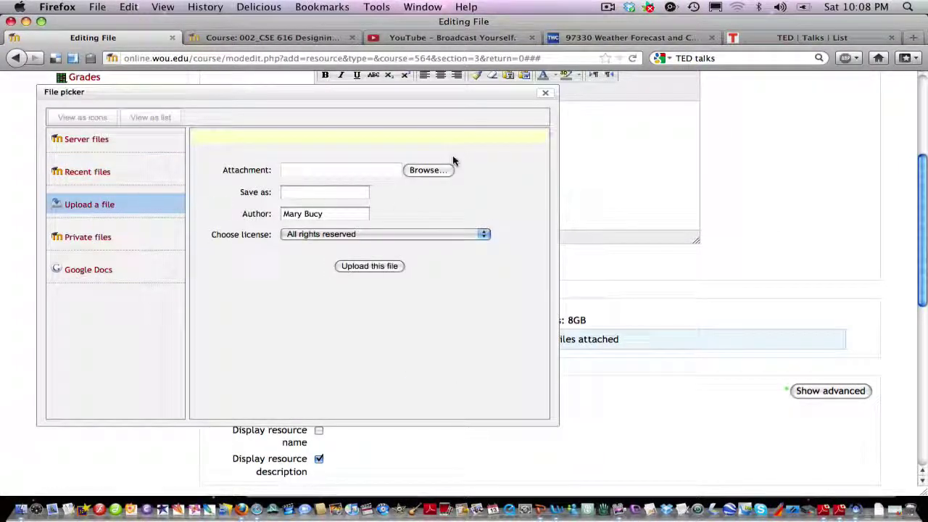
left_click(428, 169)
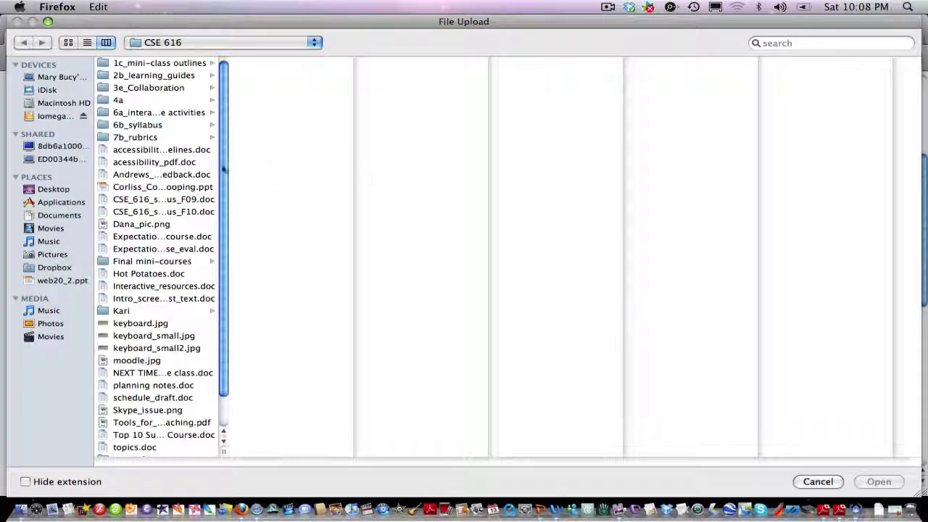
scroll(151, 271, "down", 1)
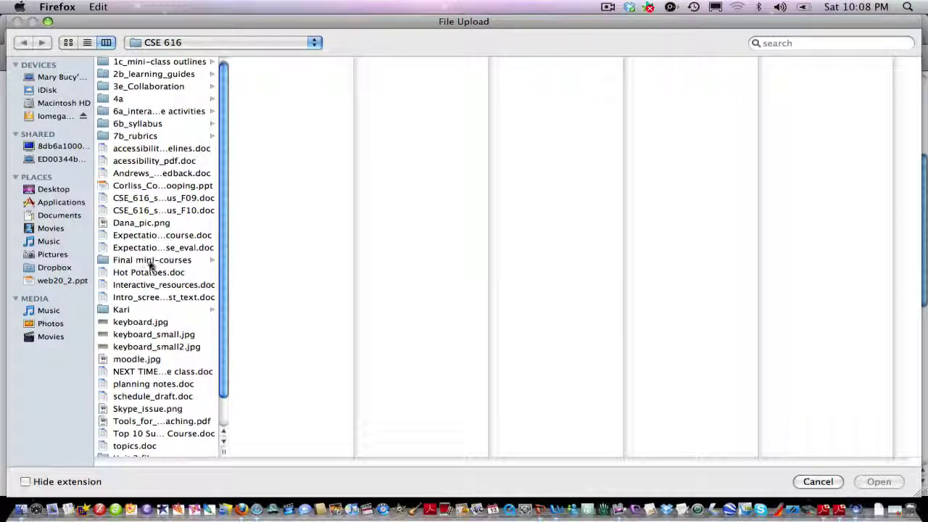
left_click(147, 210)
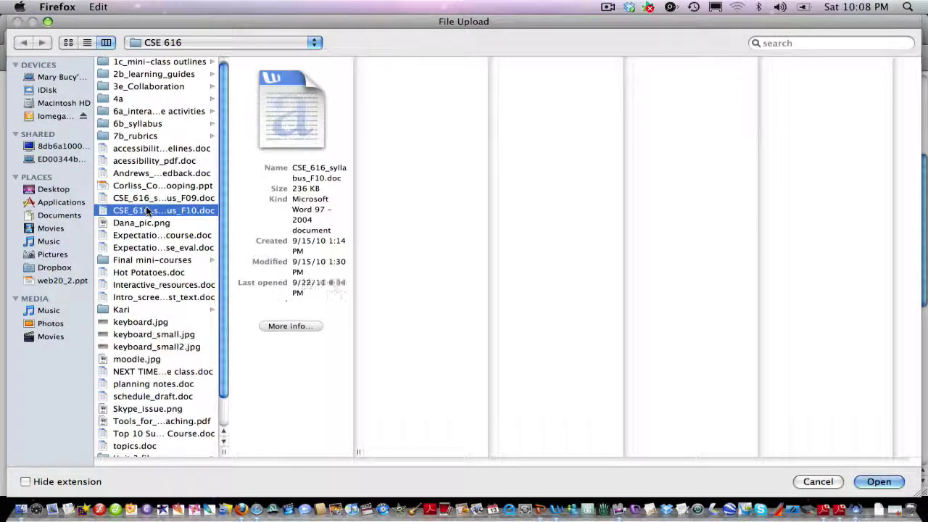
left_click(880, 482)
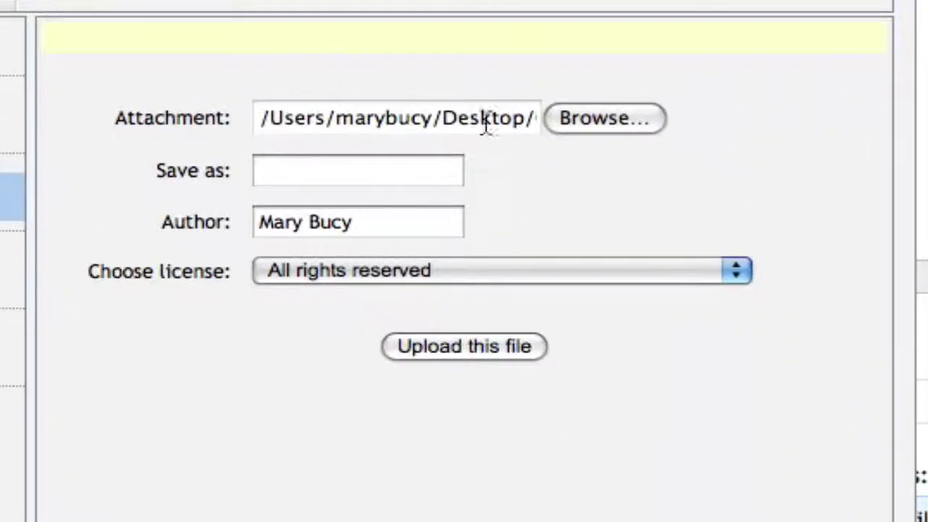
left_click(481, 347)
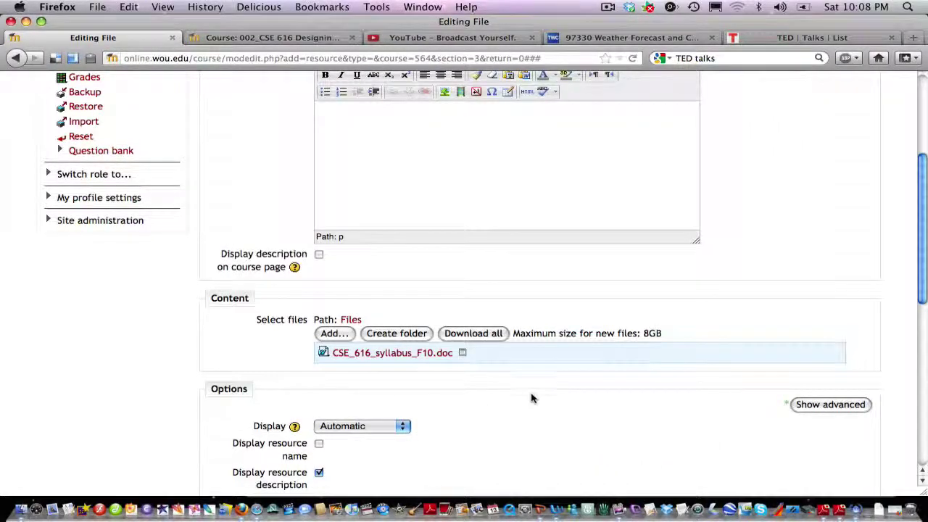
- Set the Syllabus file's display option to Force download and save the resource, returning to the course
scroll(535, 393, "down", 5)
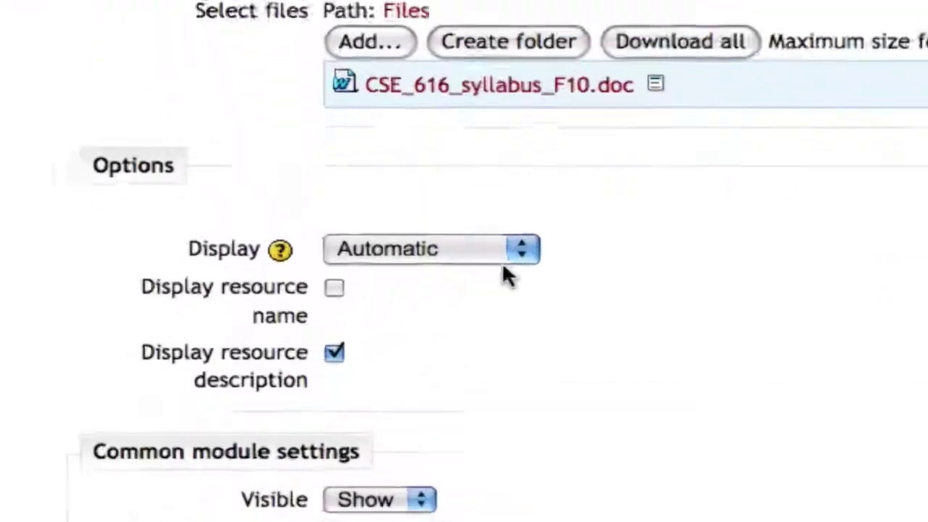
left_click(402, 312)
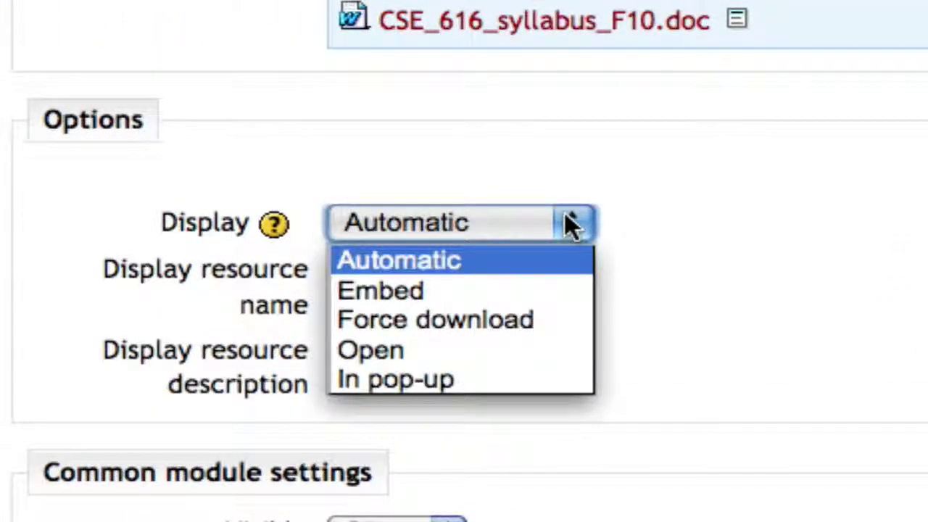
left_click(471, 328)
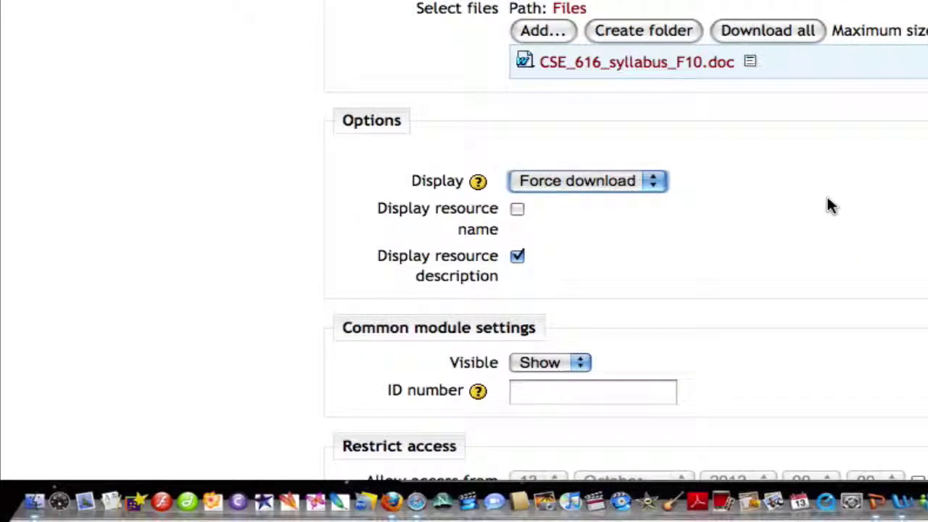
scroll(830, 204, "down", 10)
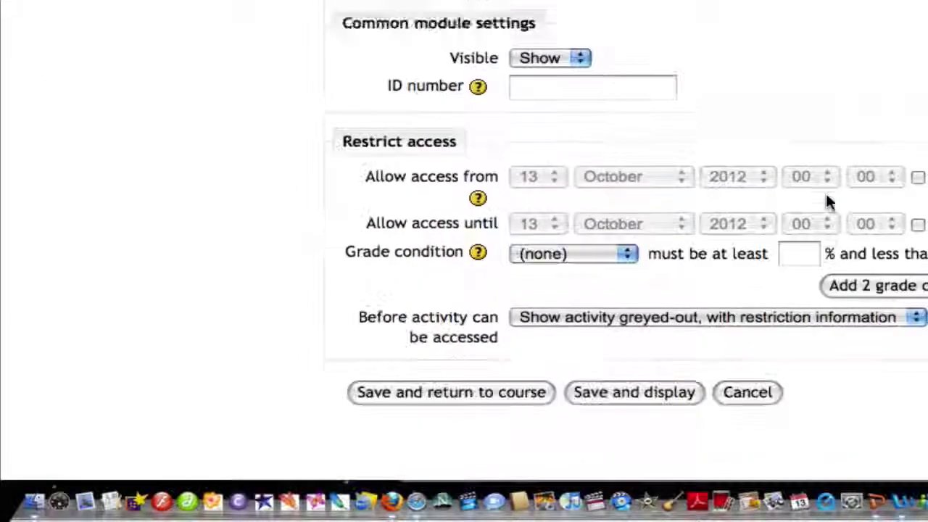
scroll(825, 191, "down", 2)
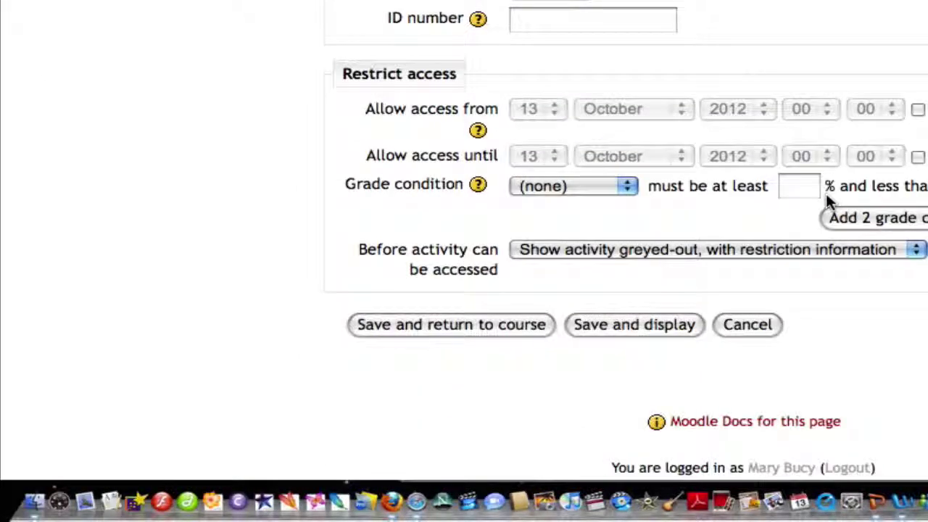
left_click(433, 323)
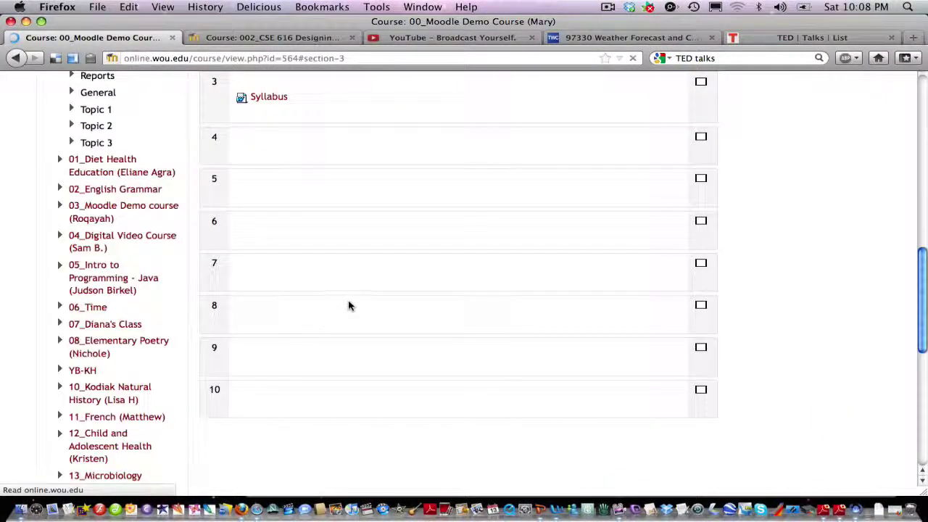
- Test the Syllabus link in Topic 3 and dismiss the file download dialog without saving
scroll(348, 305, "up", 5)
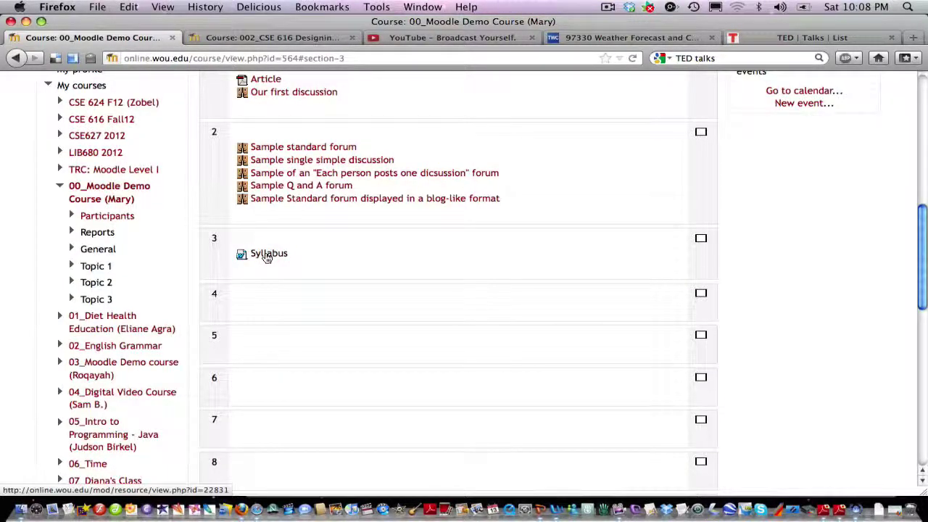
left_click(267, 255)
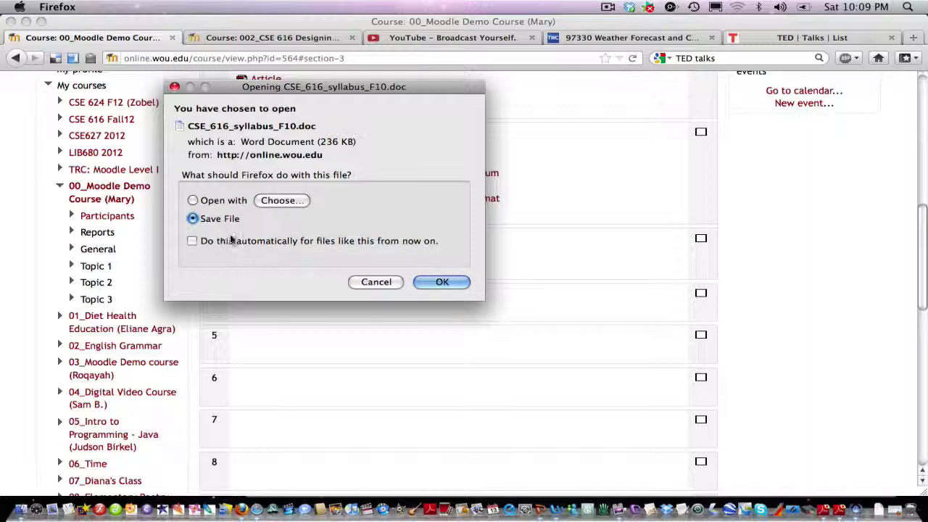
left_click(377, 283)
- Turn on course editing and add a Folder resource named "Unit handouts" to Topic 3
scroll(497, 282, "up", 10)
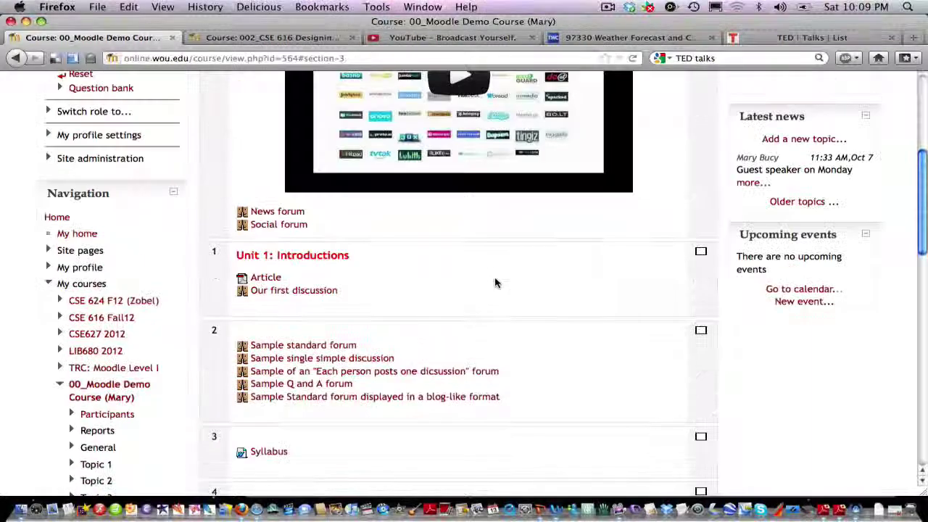
left_click(839, 145)
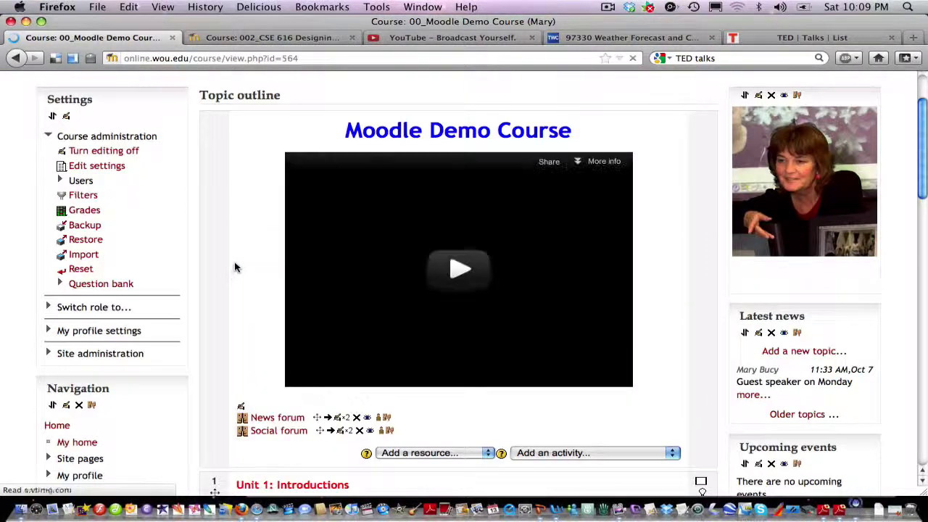
scroll(236, 267, "down", 5)
scroll(235, 268, "down", 5)
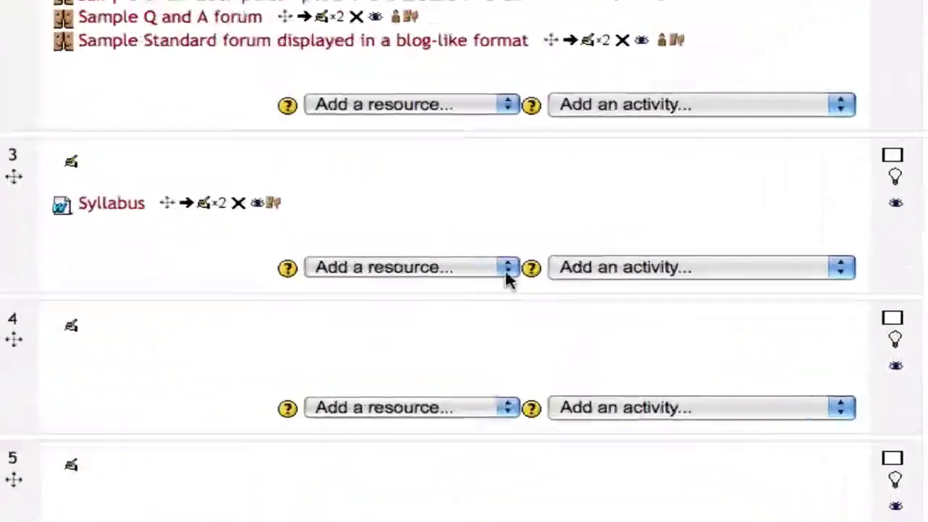
left_click(487, 309)
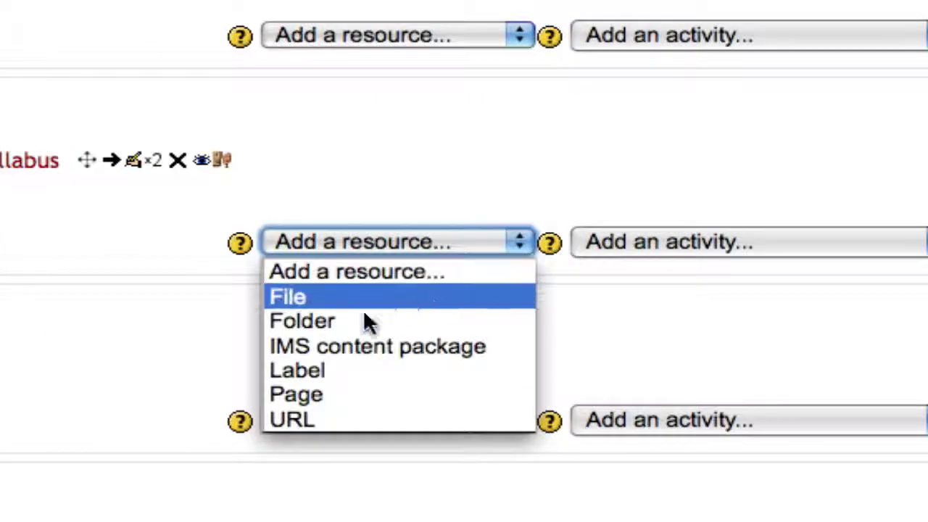
left_click(323, 323)
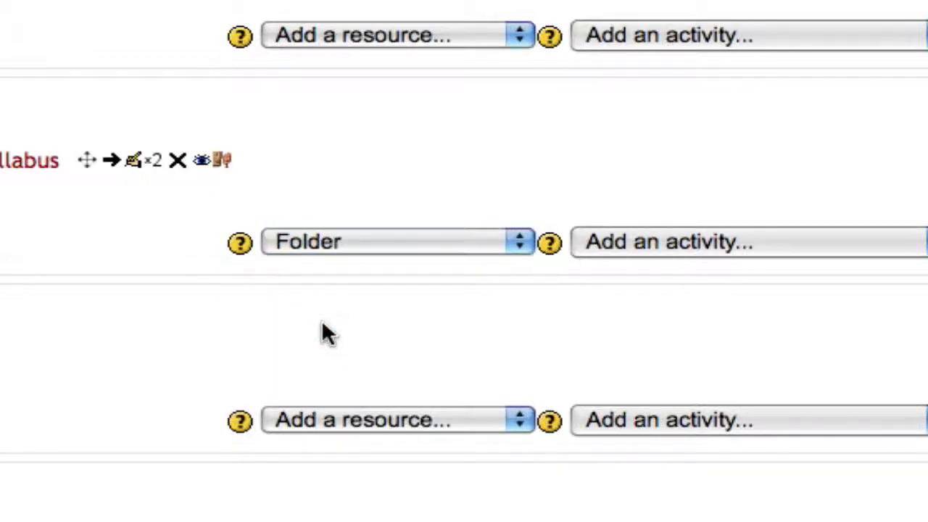
type("Uni")
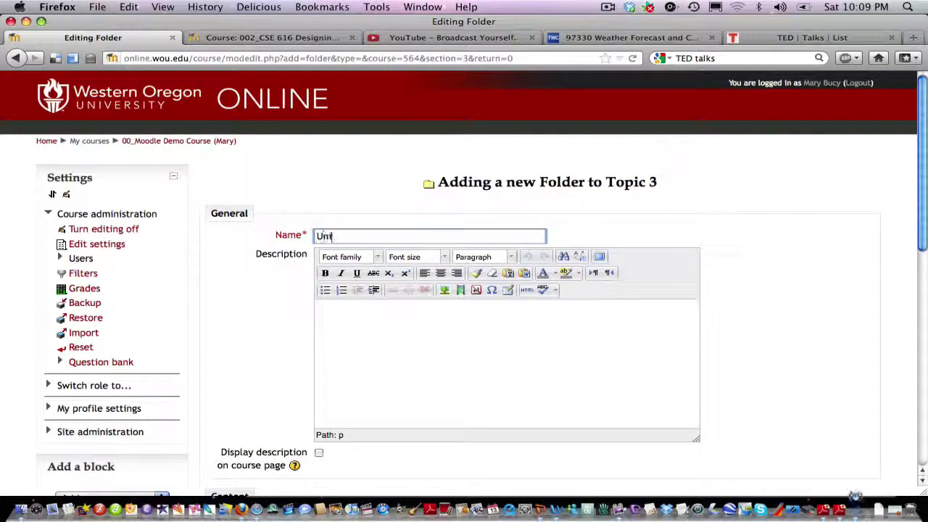
type("t handouts")
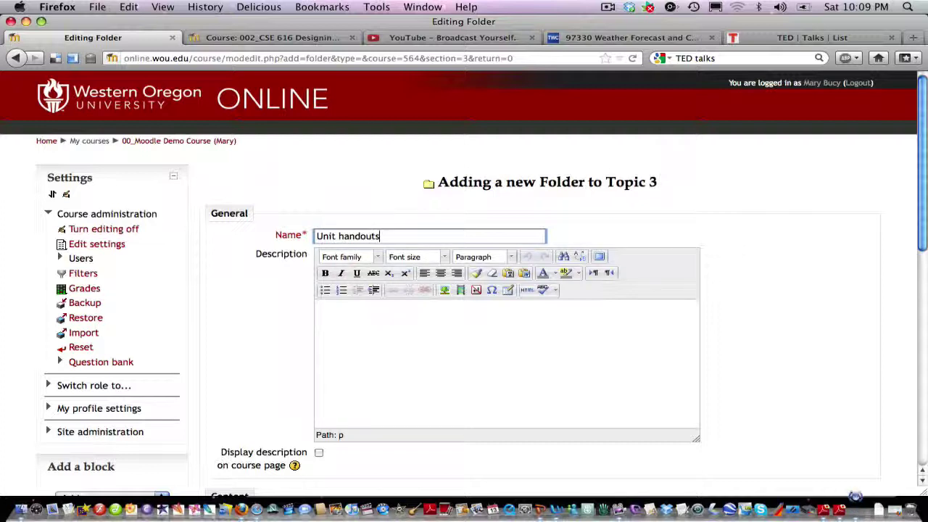
- Create a subfolder named "Unit files" in the content of the Unit handouts folder resource
scroll(326, 339, "down", 3)
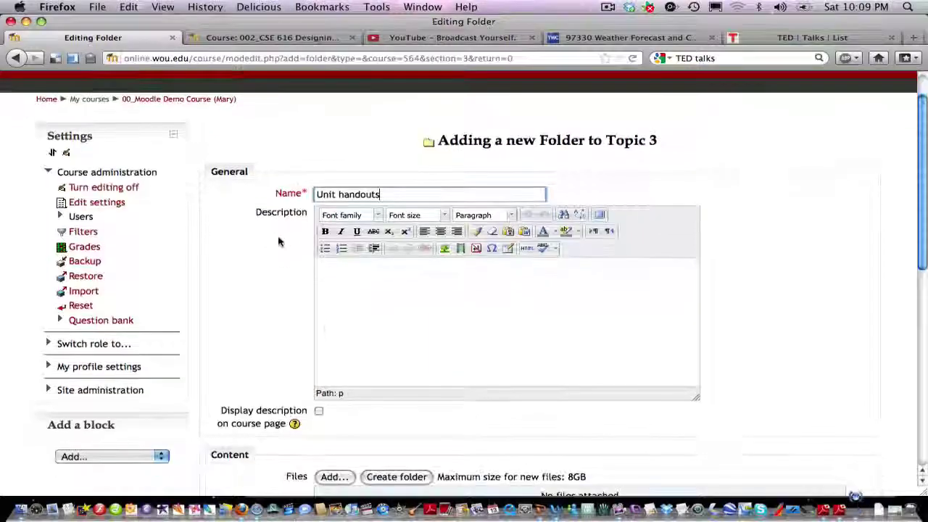
scroll(334, 327, "down", 3)
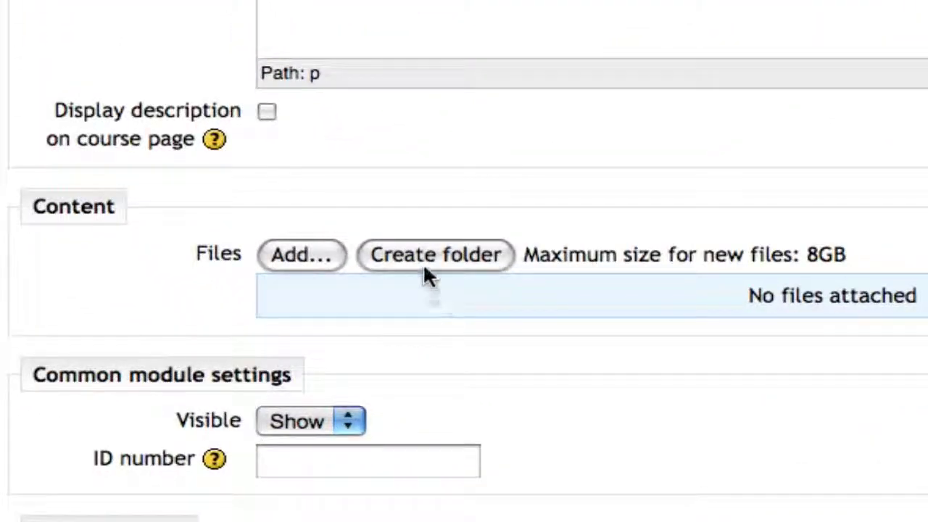
left_click(424, 305)
left_click(472, 319)
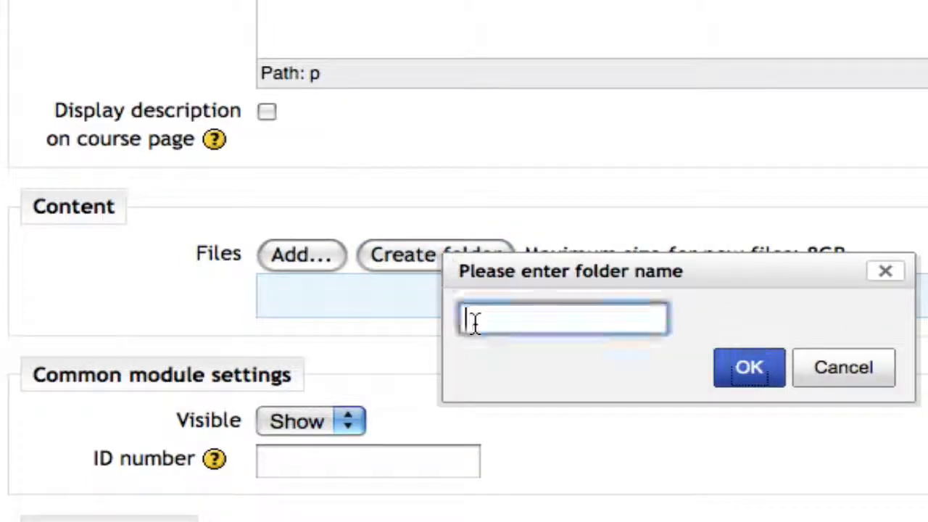
type("Unit")
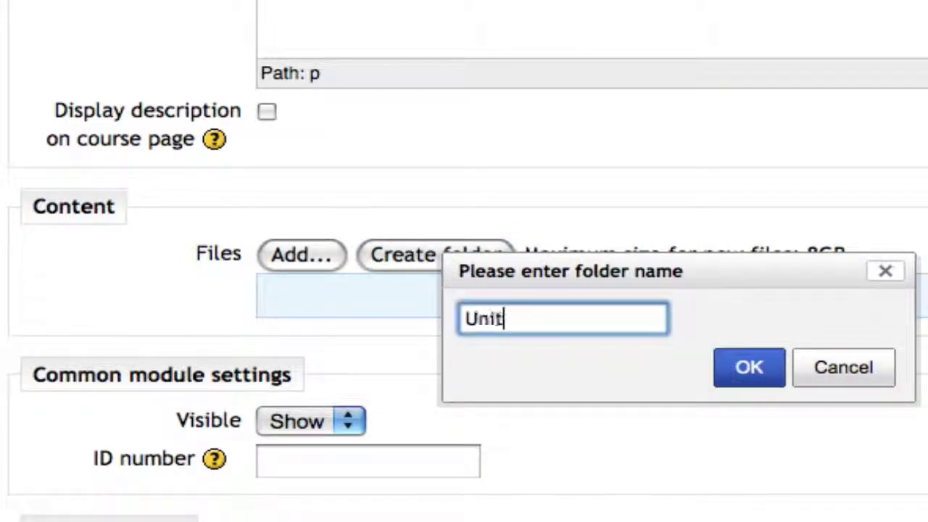
type(" files")
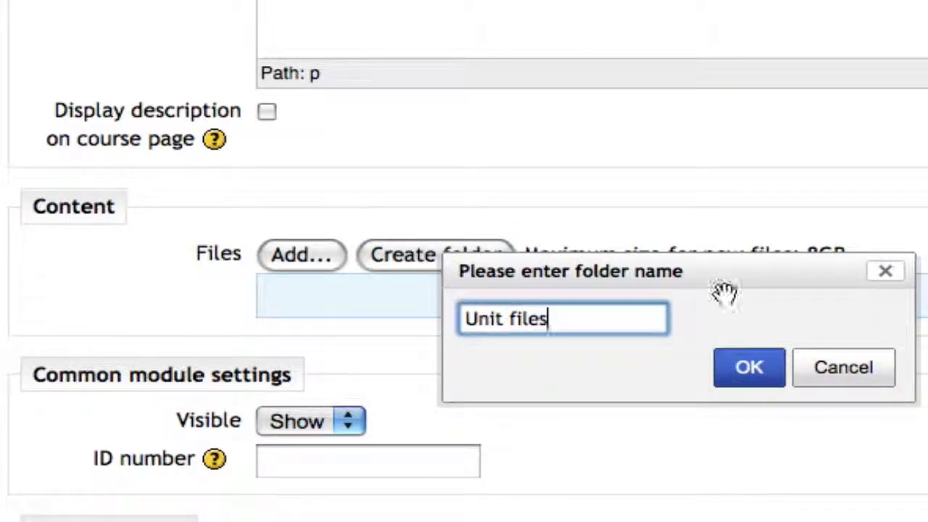
left_click(749, 368)
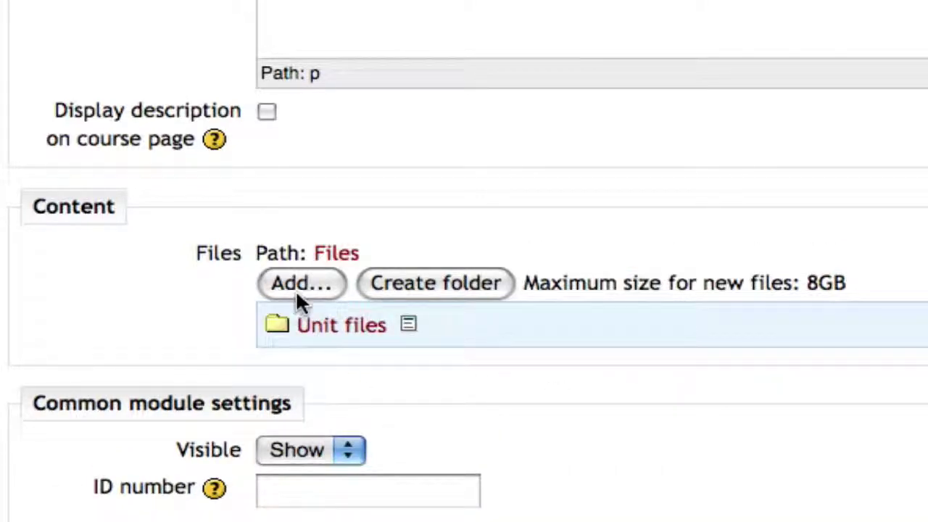
- Open the Unit files subfolder and upload Expectations for Mini_course.doc from the CSE 616 folder into it
left_click(322, 335)
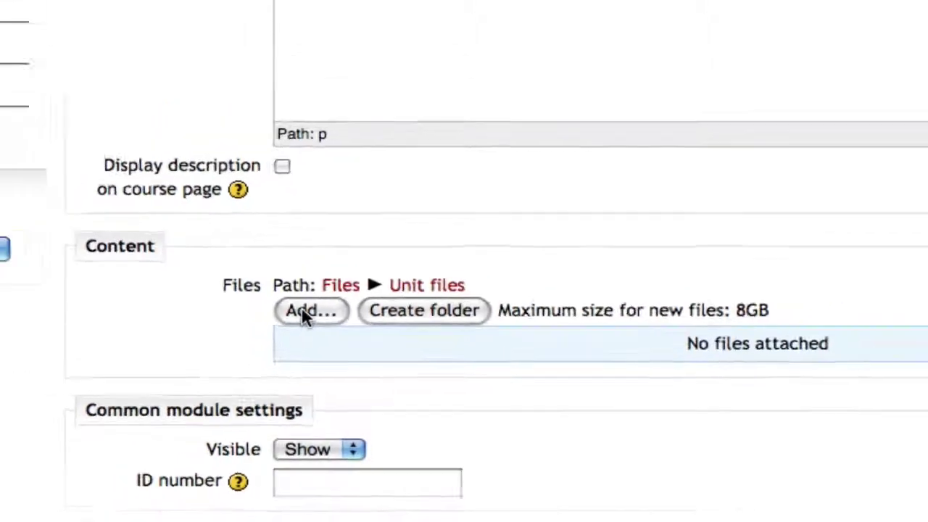
left_click(298, 290)
left_click(420, 171)
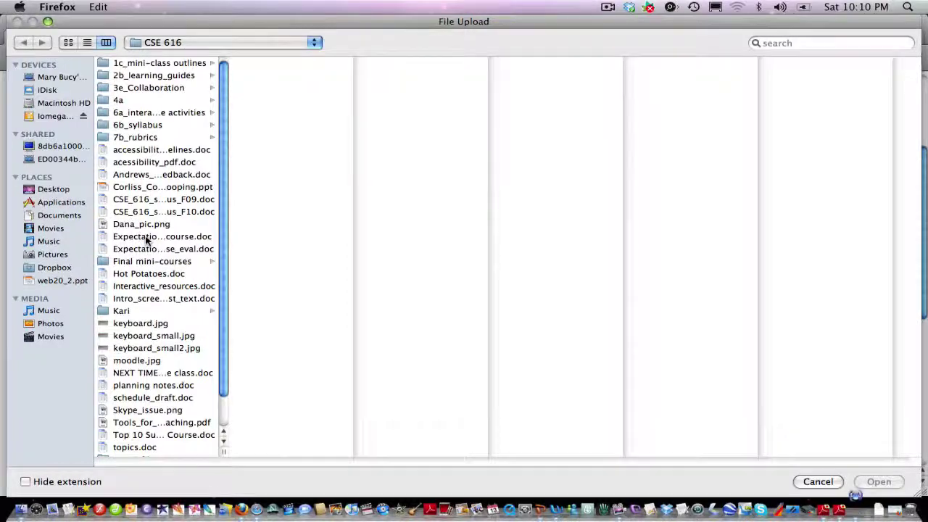
left_click(145, 238)
left_click(875, 480)
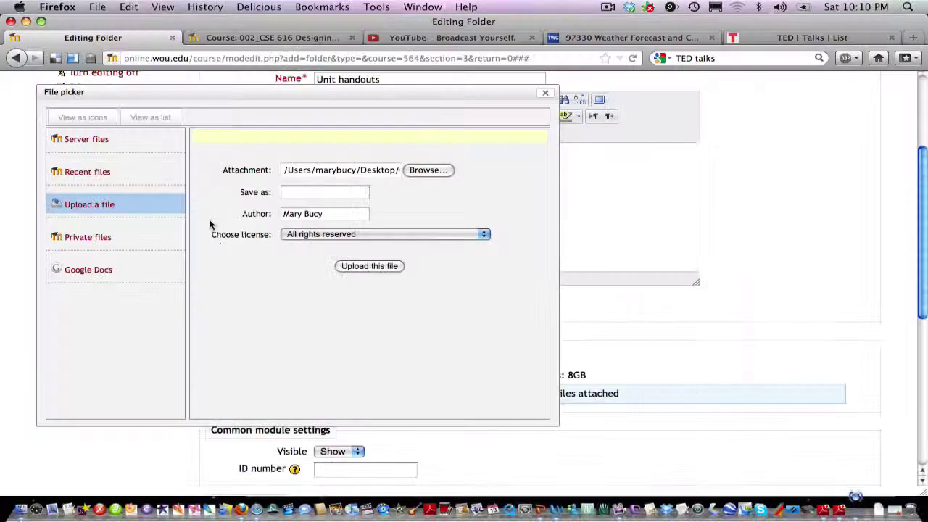
left_click(369, 266)
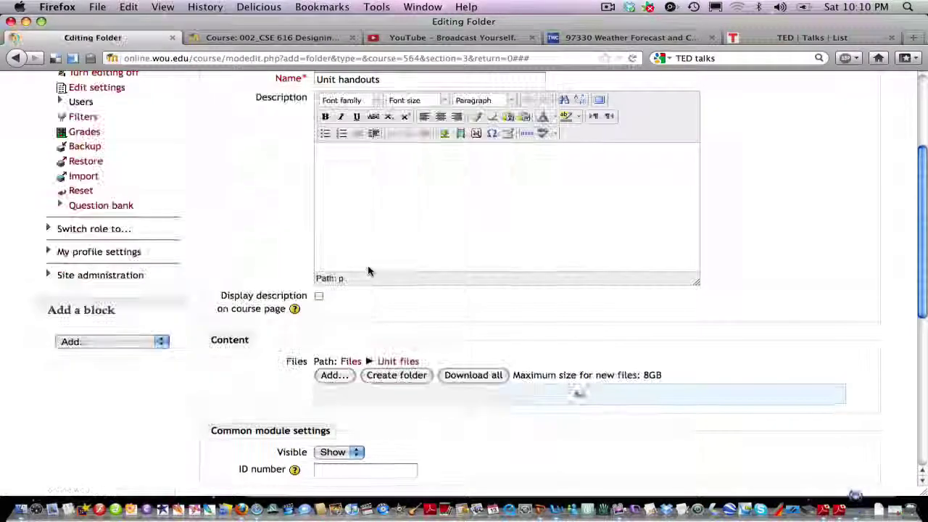
- Upload Hot Potatoes.doc from the CSE 616 folder into the Unit files subfolder
left_click(333, 376)
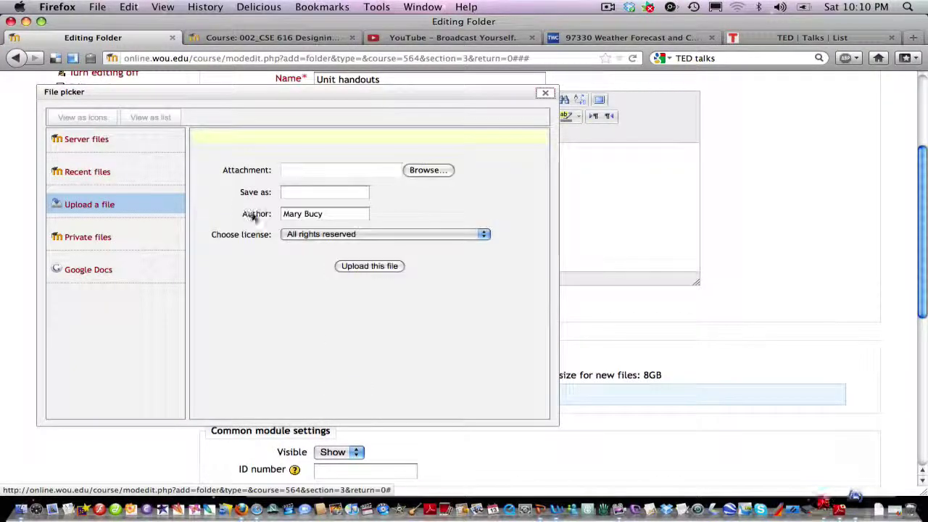
left_click(412, 174)
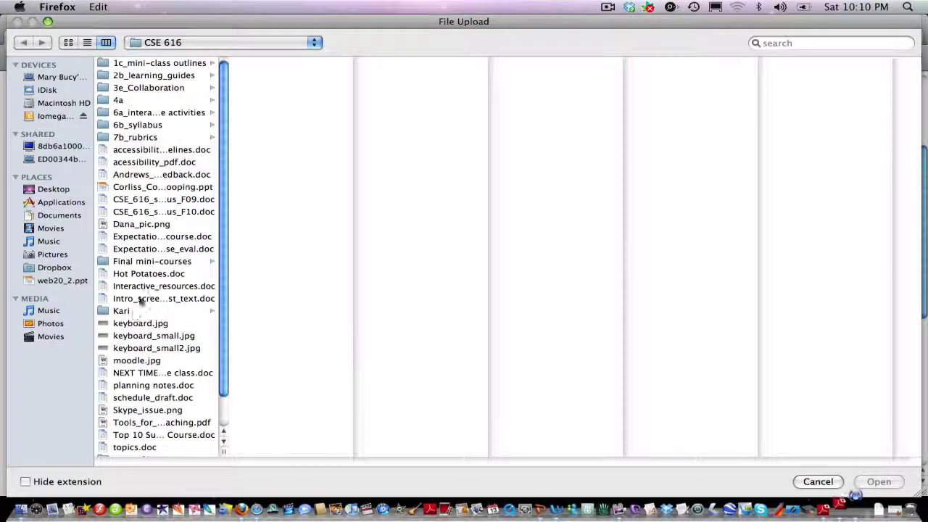
left_click(153, 274)
left_click(879, 481)
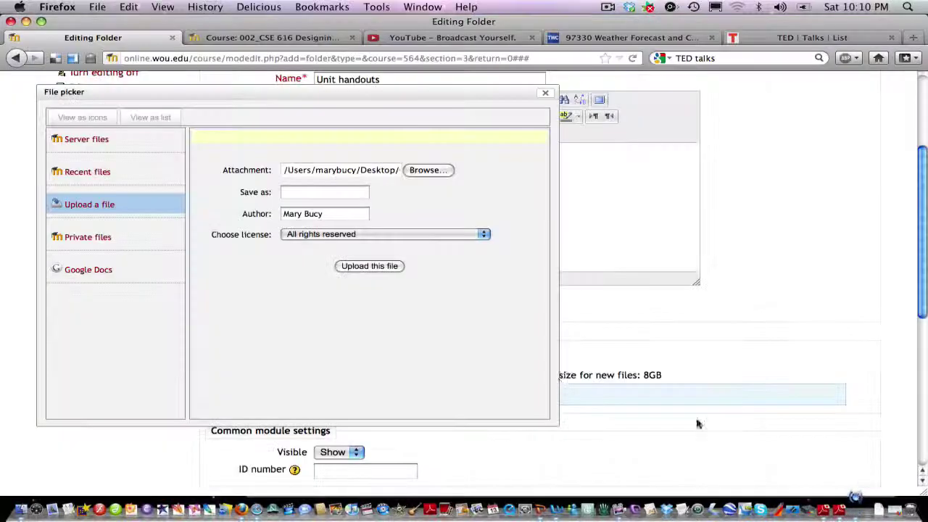
left_click(357, 267)
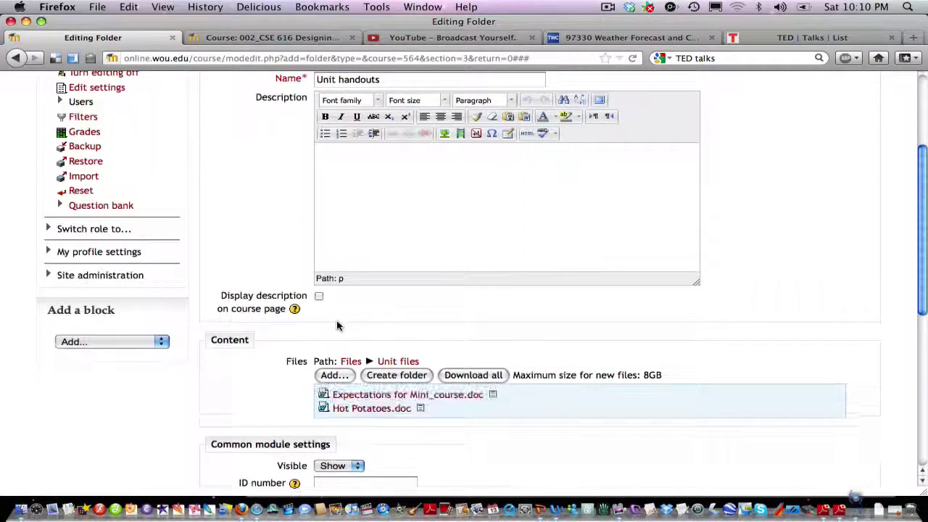
- Upload planning notes.doc from the CSE 616 folder into the Unit files subfolder
left_click(335, 370)
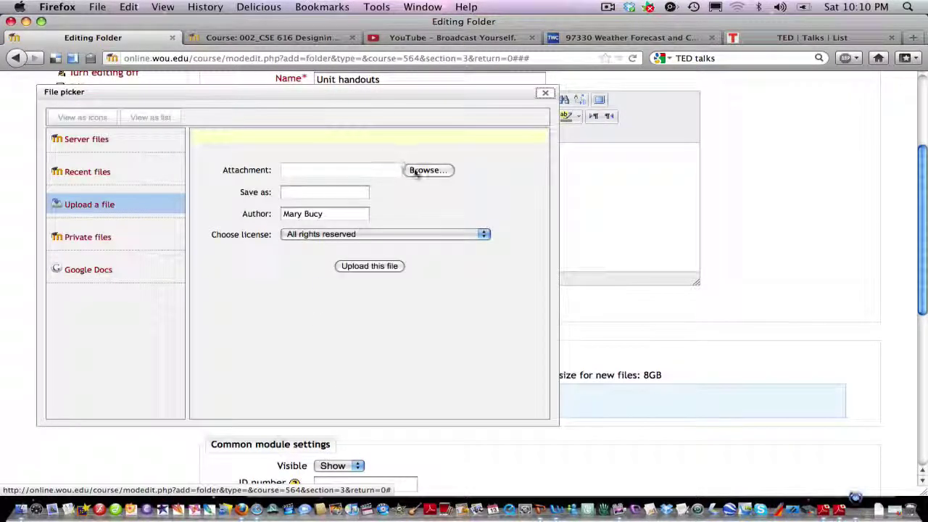
left_click(420, 171)
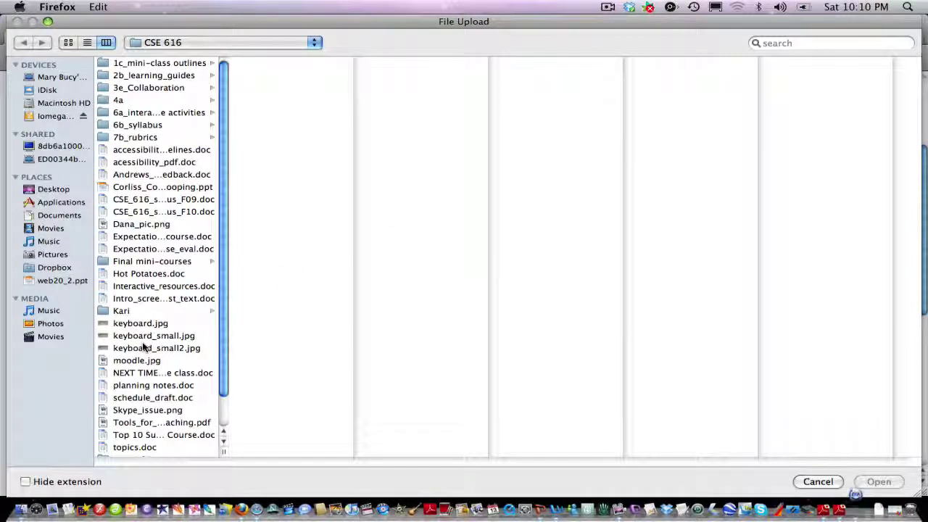
scroll(144, 380, "down", 1)
left_click(142, 384)
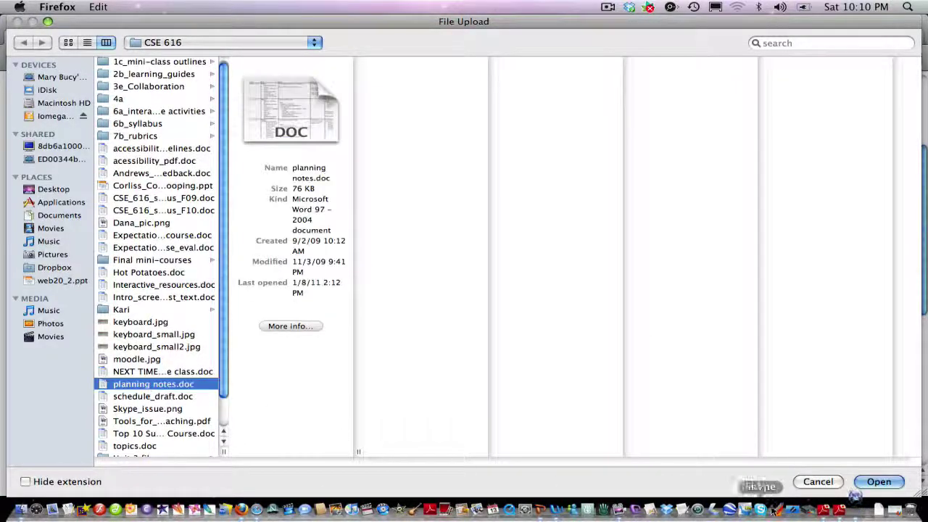
left_click(878, 482)
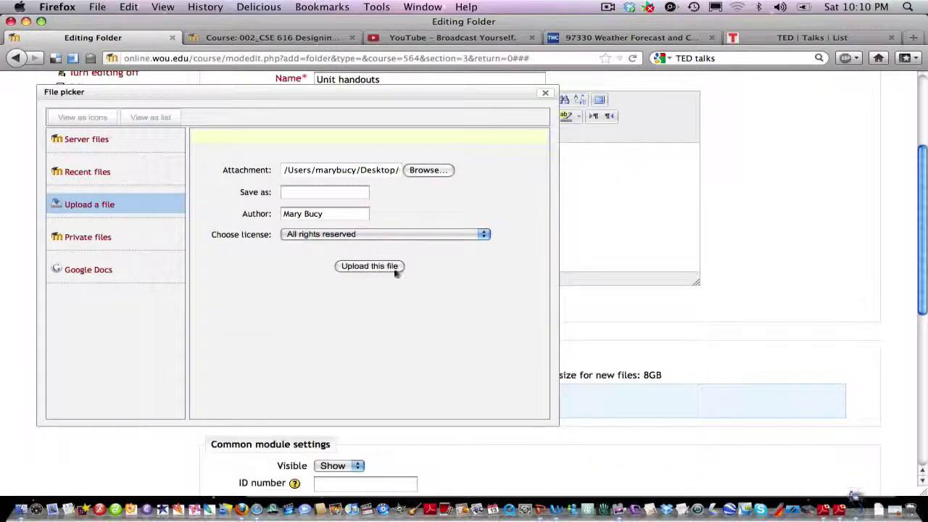
left_click(396, 268)
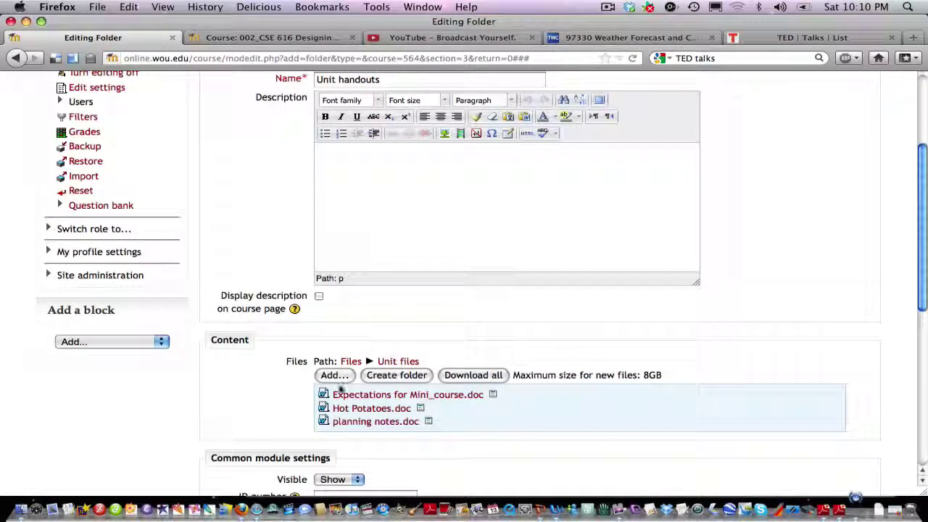
- Save the Unit handouts folder resource and return to the course
scroll(649, 360, "down", 5)
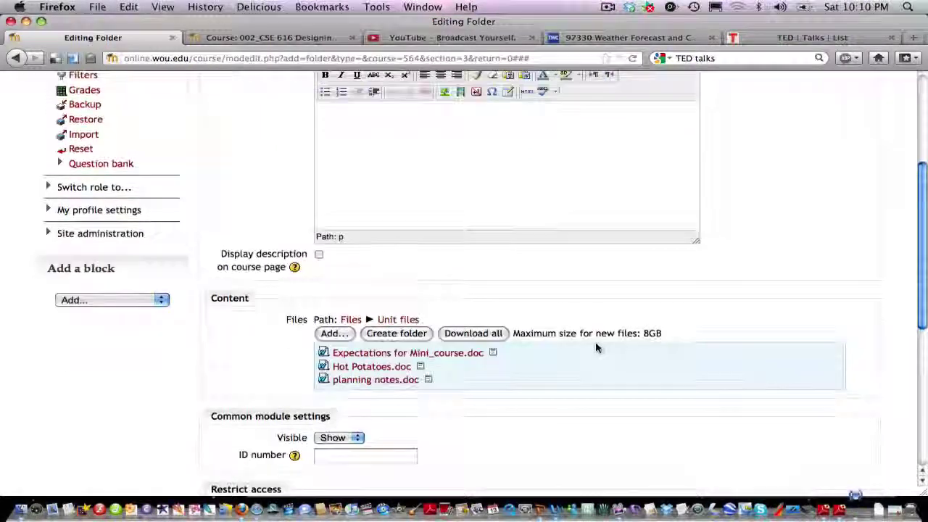
scroll(595, 347, "down", 4)
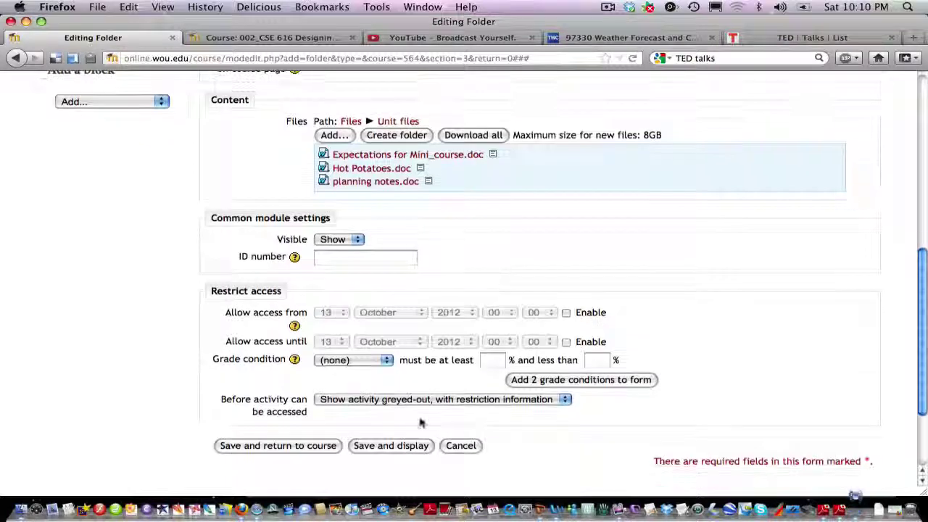
left_click(267, 446)
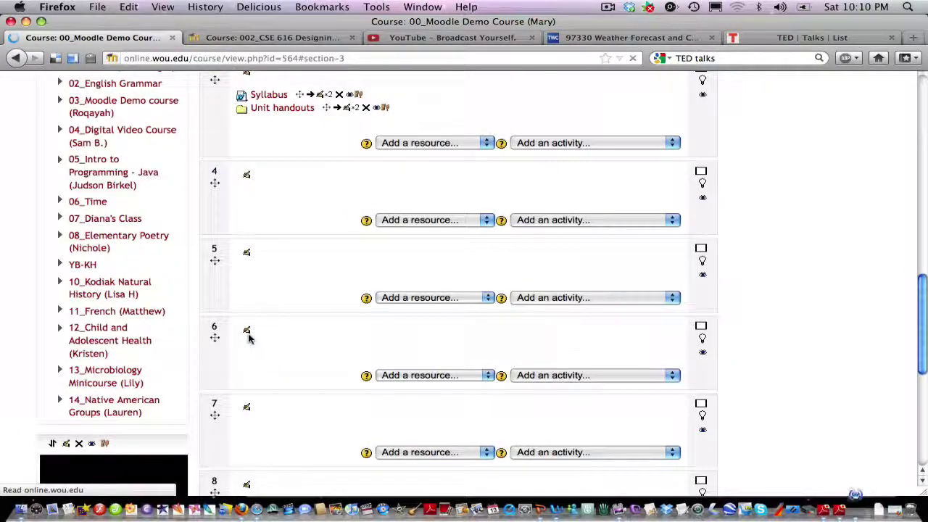
- Open Unit handouts in Topic 3, test the Expectations for Mini_course.doc link and dismiss the download dialog without saving
scroll(906, 414, "up", 2)
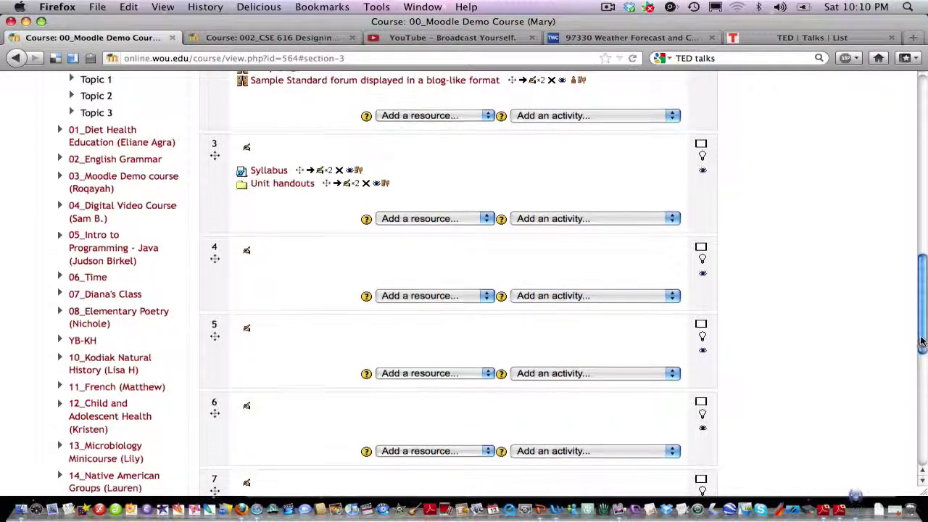
scroll(906, 416, "up", 4)
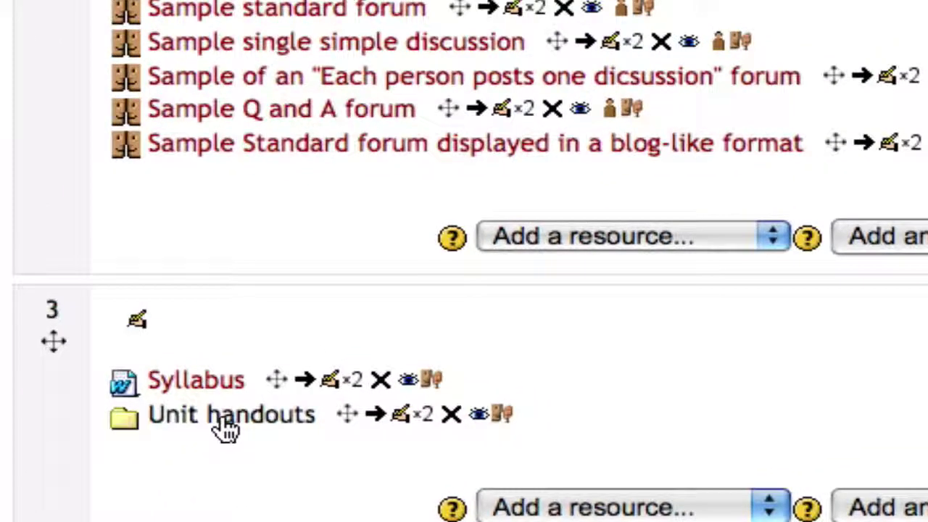
left_click(408, 281)
left_click(500, 142)
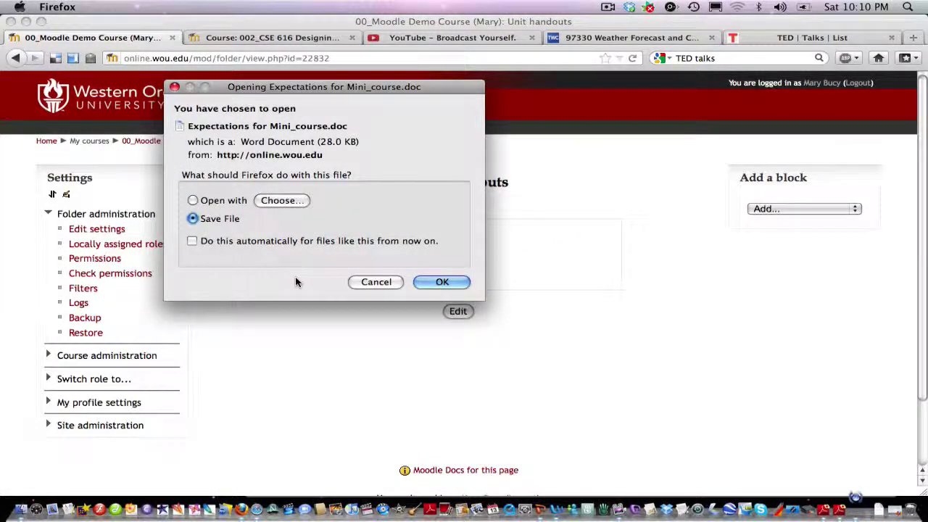
left_click(377, 282)
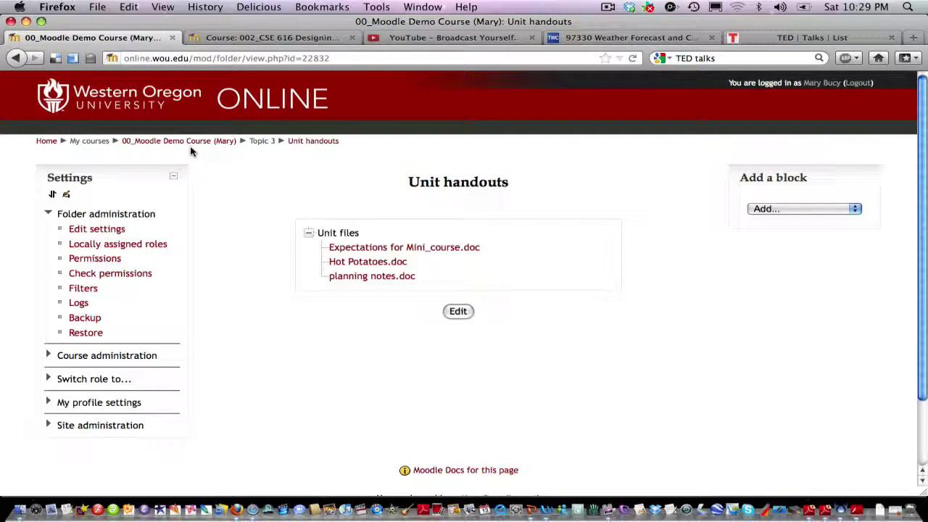
- Return to the demo course and add a URL resource named "TED Talks" to Topic 3
left_click(189, 143)
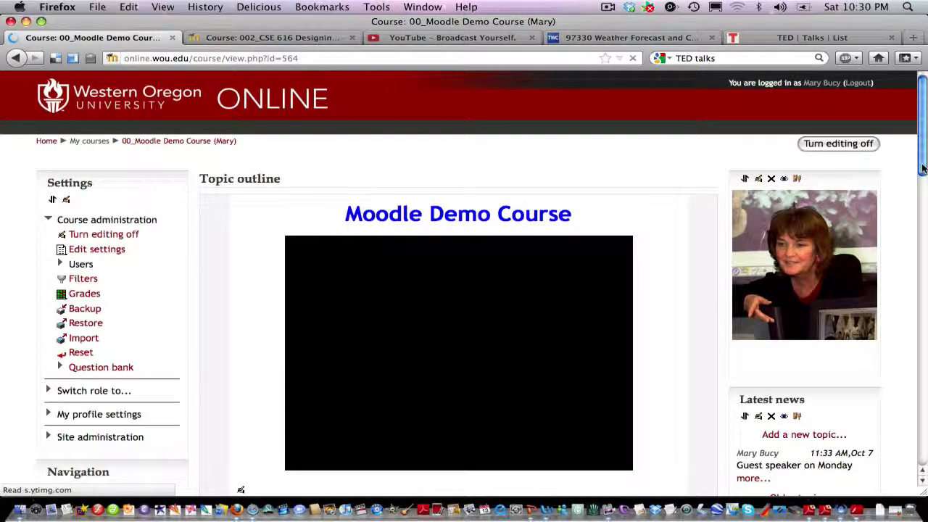
left_click_drag(923, 168, 925, 299)
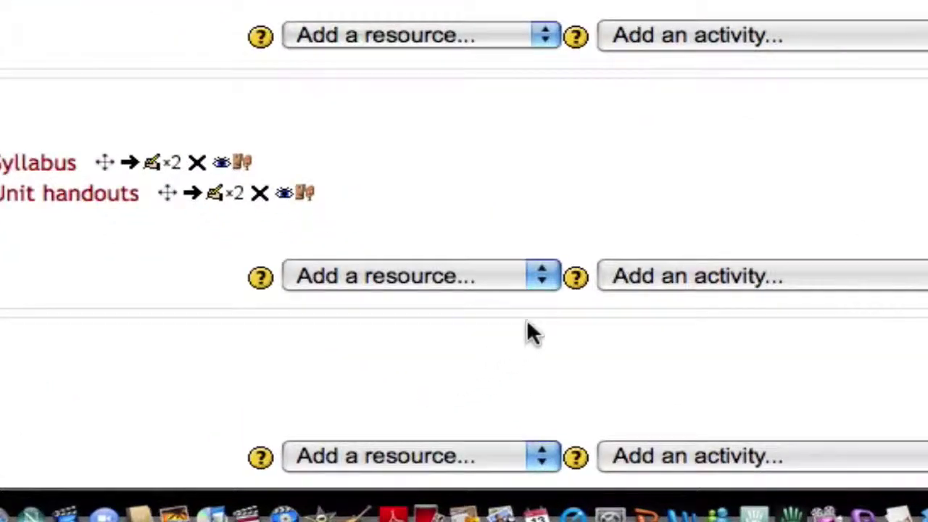
left_click(538, 274)
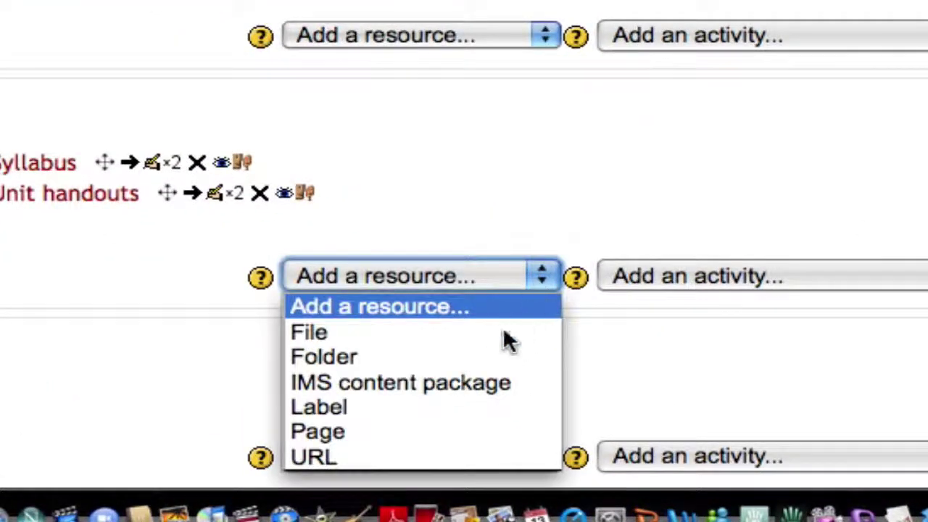
left_click(331, 457)
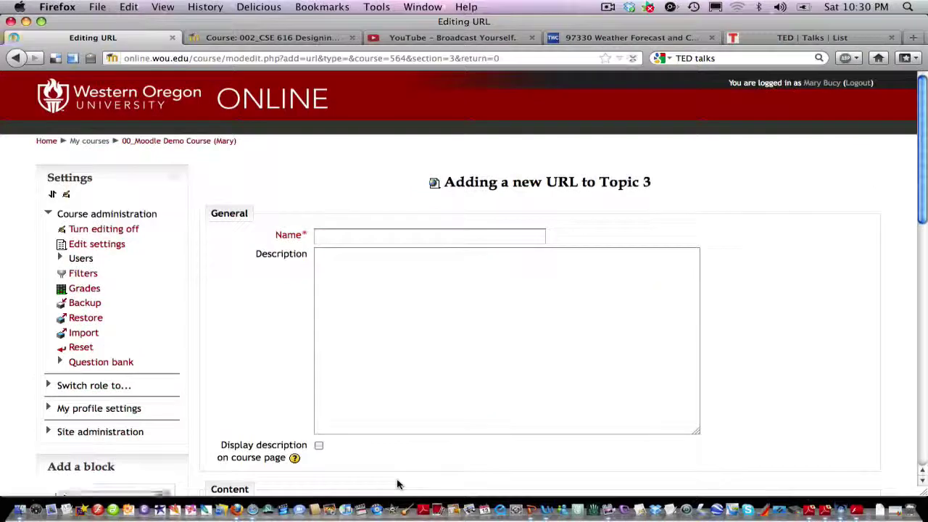
left_click(329, 236)
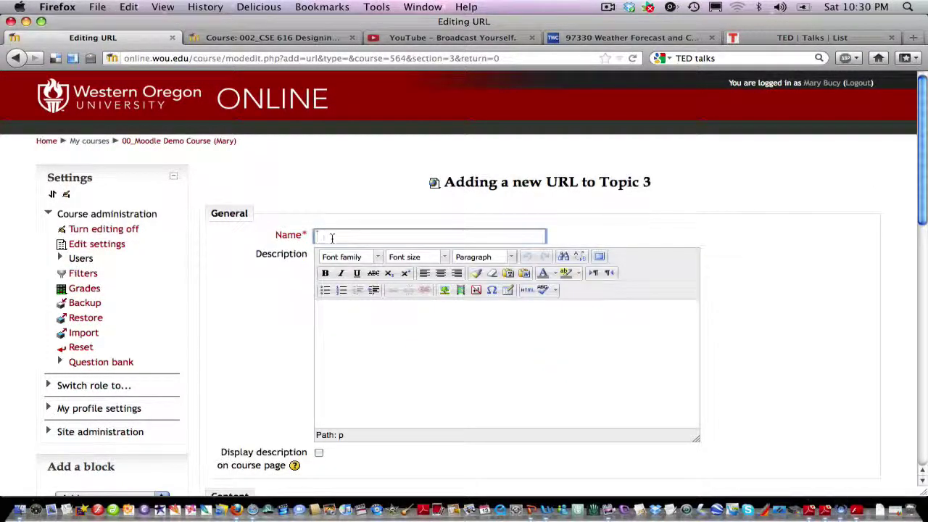
type("TED Talks")
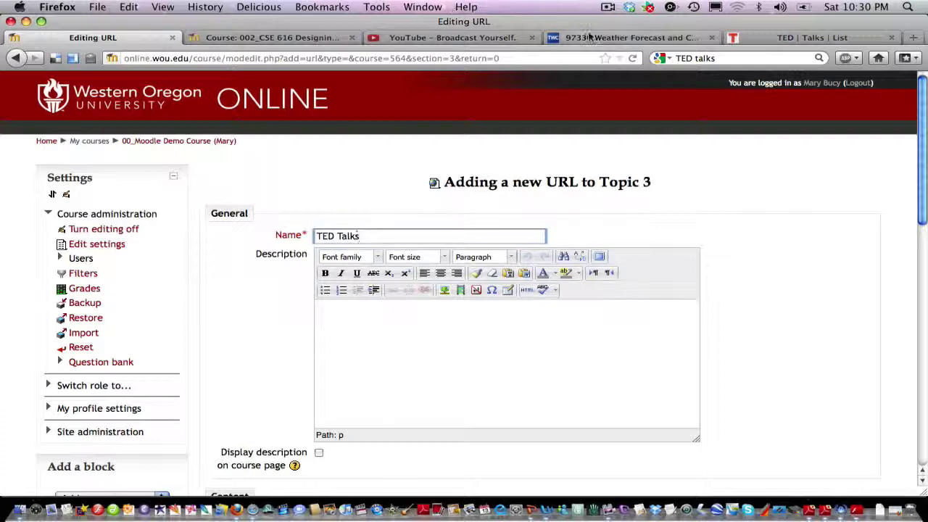
left_click(776, 38)
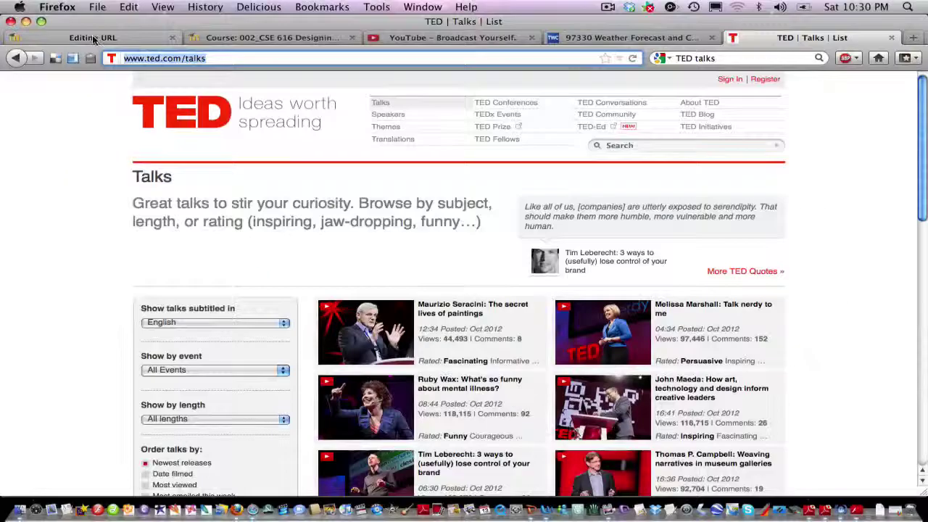
left_click(94, 40)
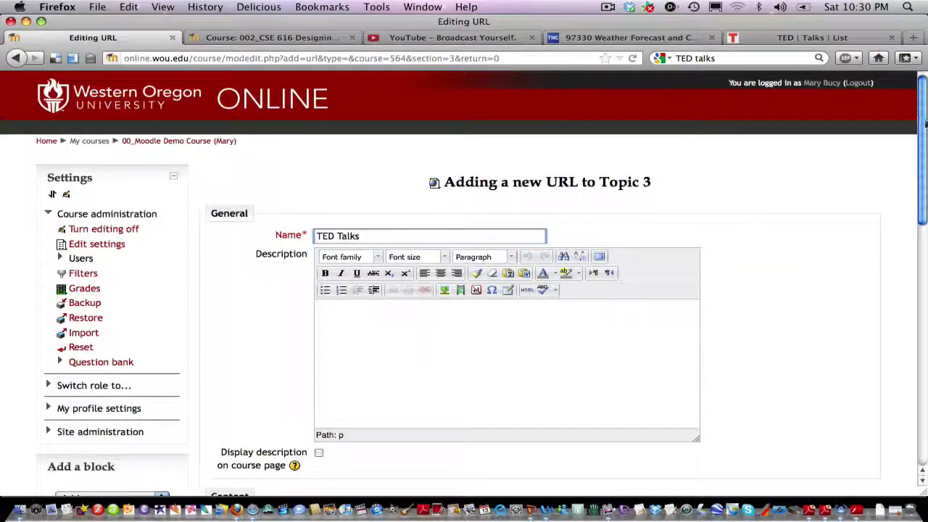
left_click_drag(925, 124, 917, 201)
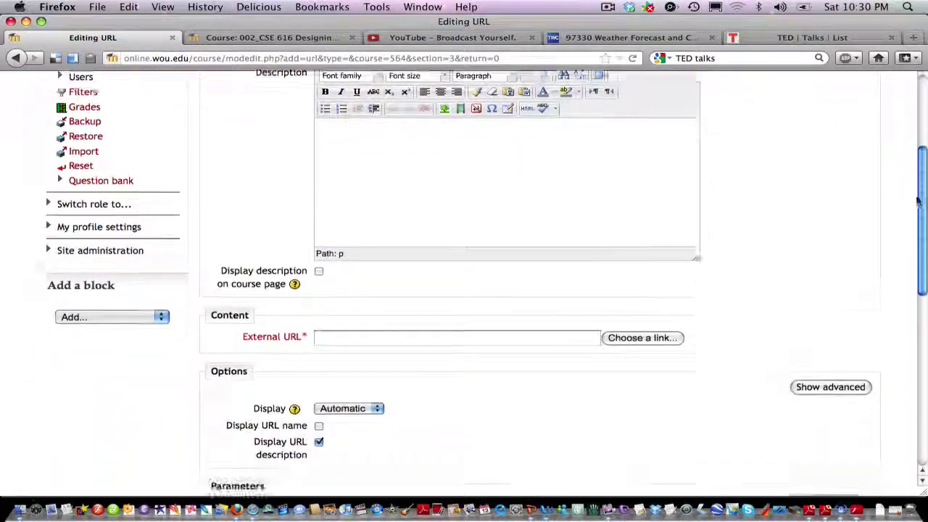
left_click(365, 335)
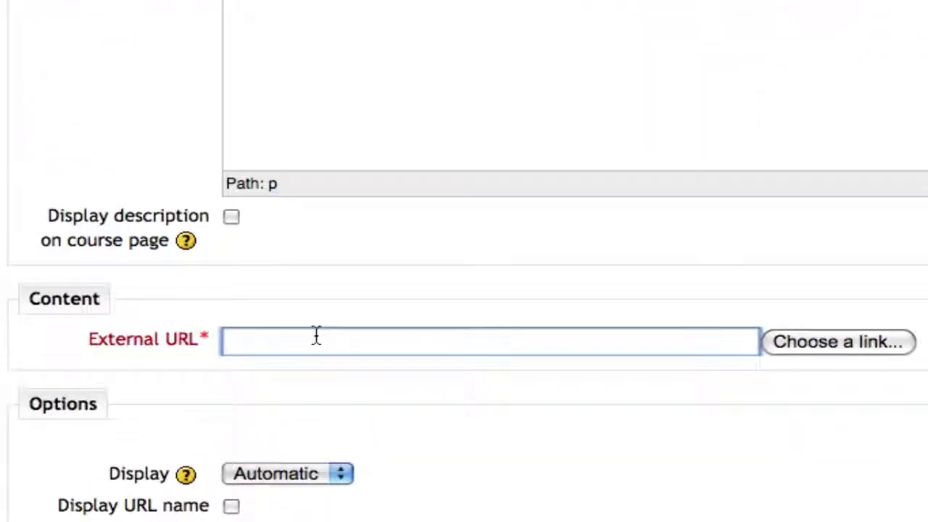
type("http://www.ted.com/talks")
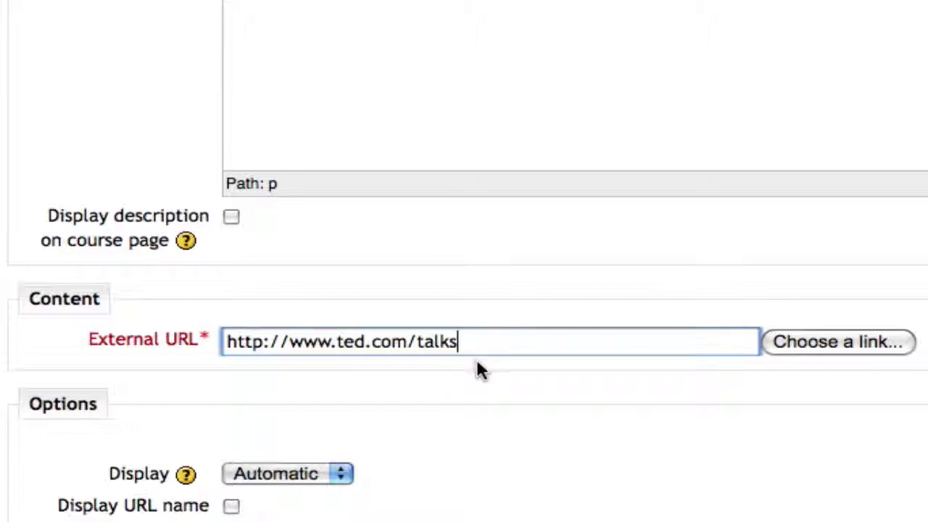
- Set the TED Talks link's display option to In pop-up and save the resource, returning to the course
scroll(464, 290, "down", 4)
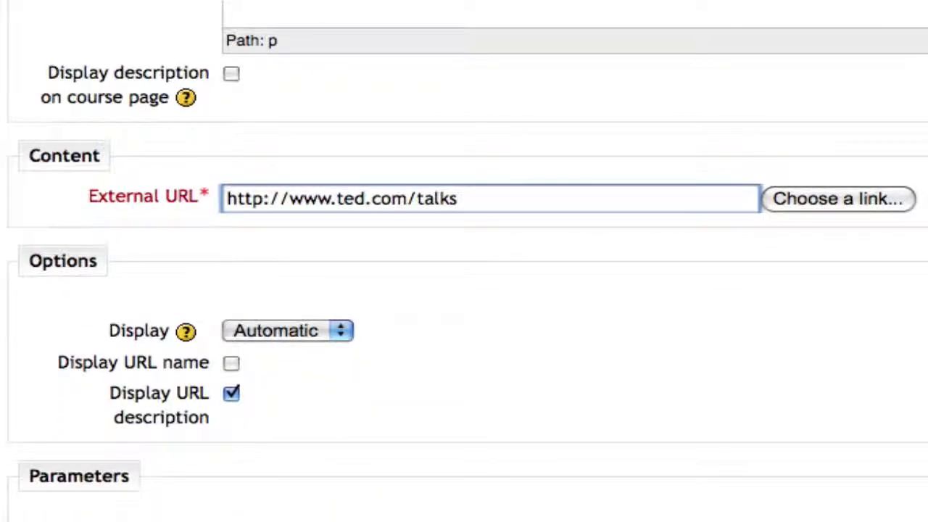
left_click(338, 330)
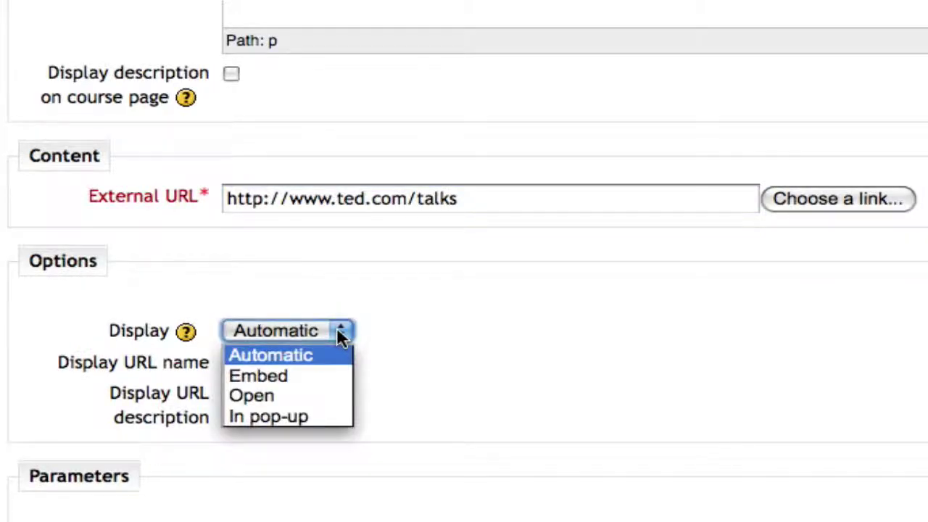
left_click(283, 418)
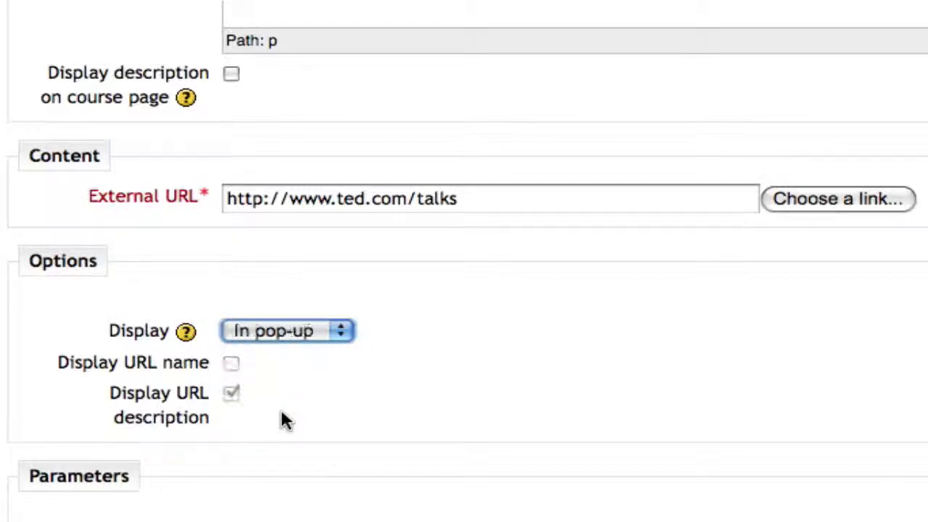
scroll(122, 449, "down", 10)
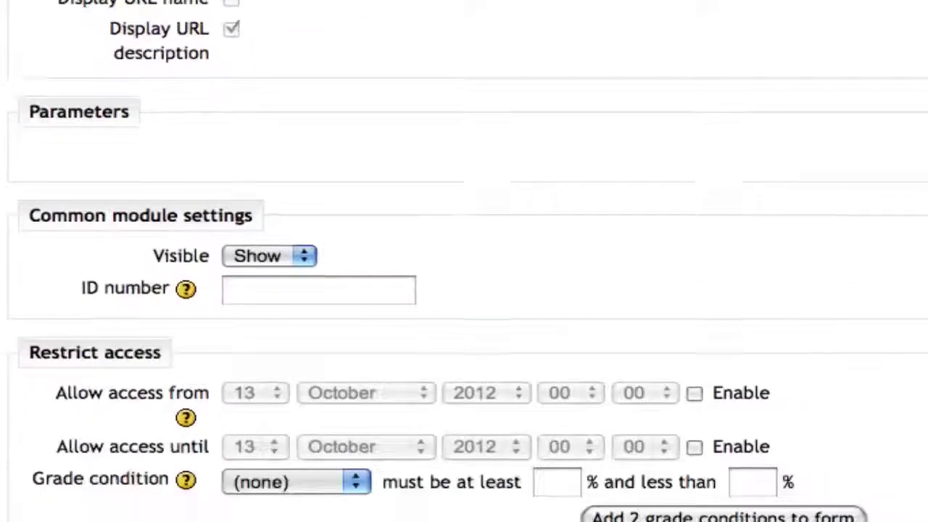
left_click(102, 437)
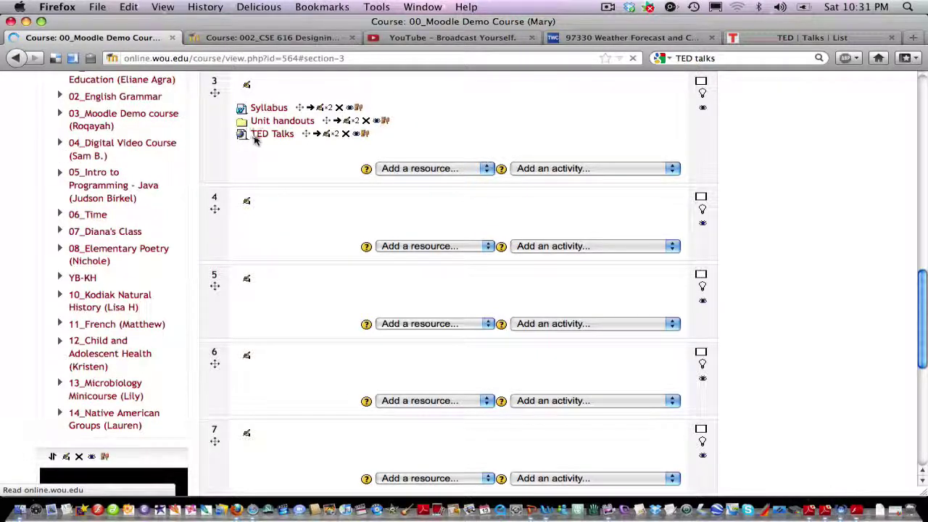
- Test the TED Talks link in Topic 3, enlarge its pop-up window to view the page, and close it
left_click(261, 138)
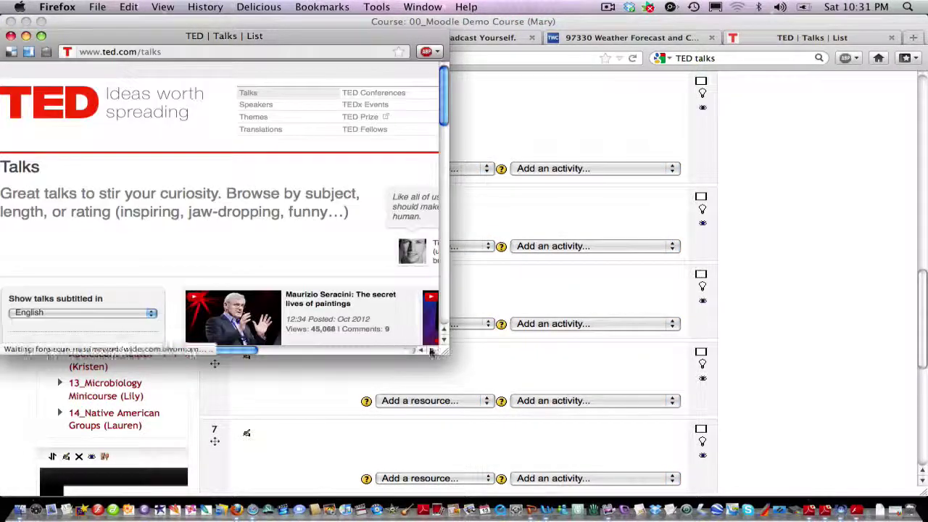
left_click_drag(444, 349, 875, 478)
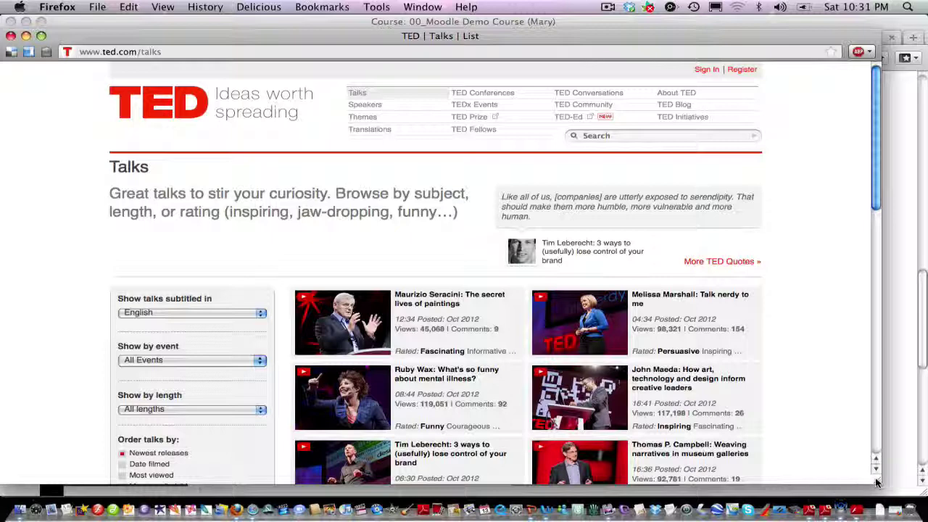
left_click(11, 37)
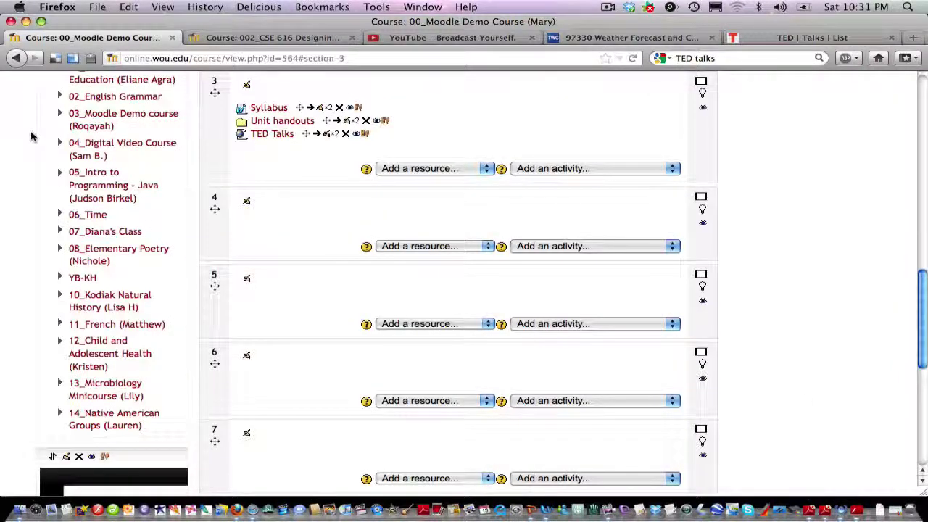